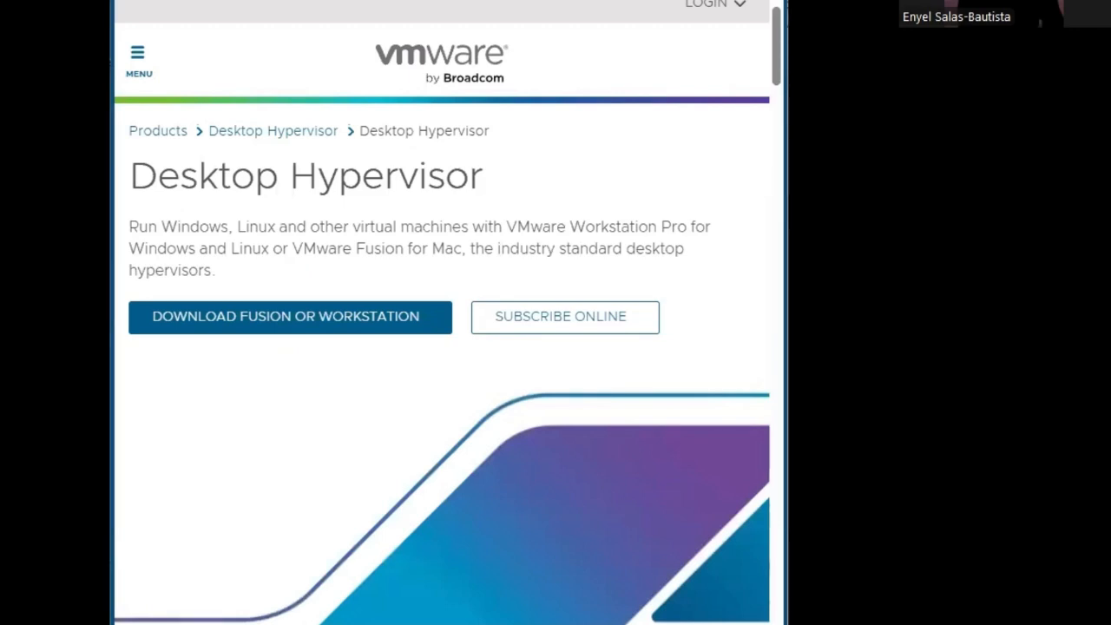
- Start the Fusion or Workstation download from VMware's Desktop Hypervisor page
{"action": "left_click", "coordinate": [369, 1]}
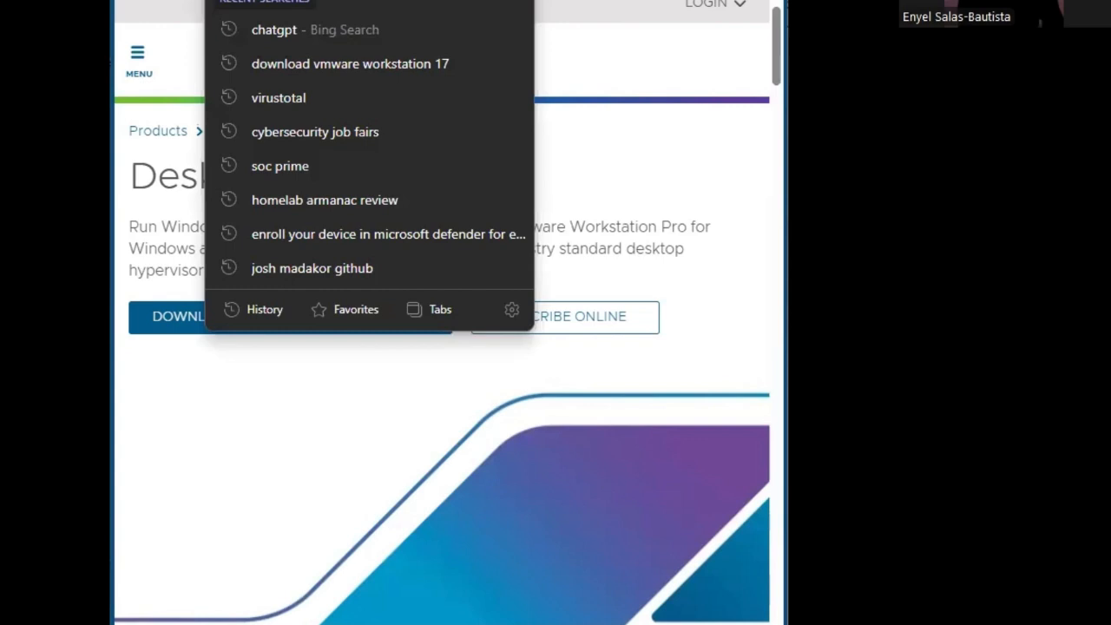
{"action": "left_click", "coordinate": [565, 10]}
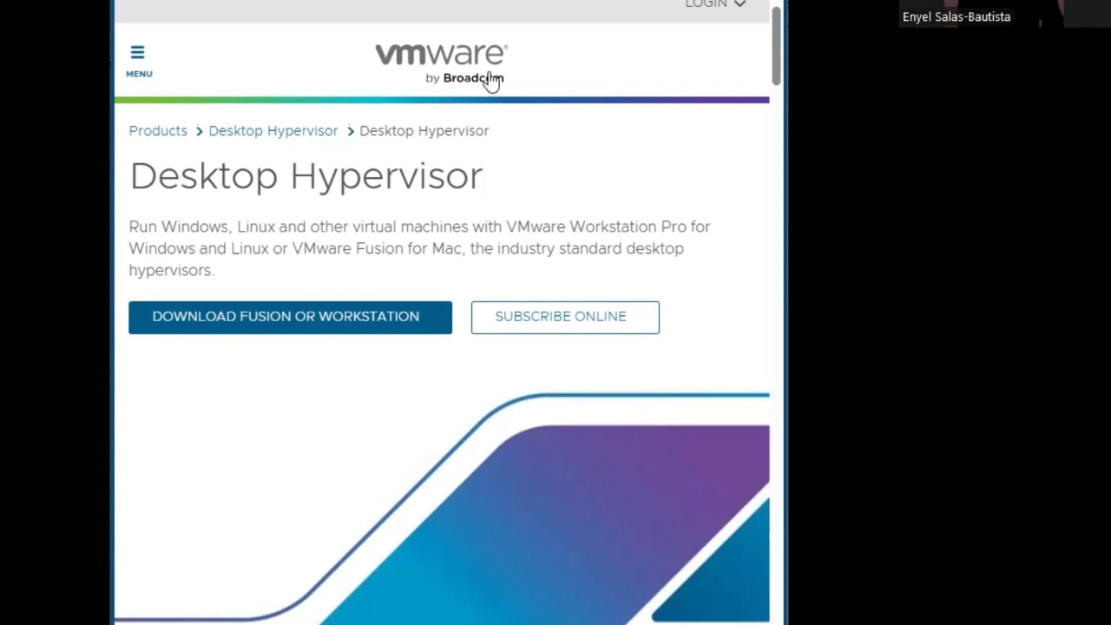
{"action": "left_click", "coordinate": [406, 327]}
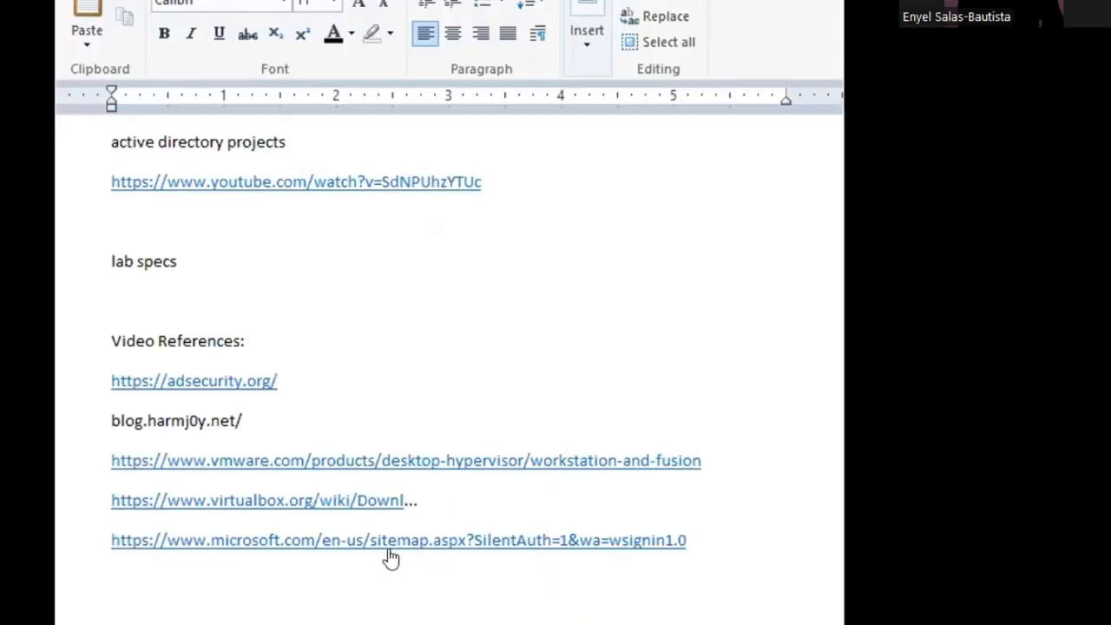
- Open the microsoft.com sitemap link from the Video References list in the WordPad notes
{"action": "left_click", "coordinate": [540, 544]}
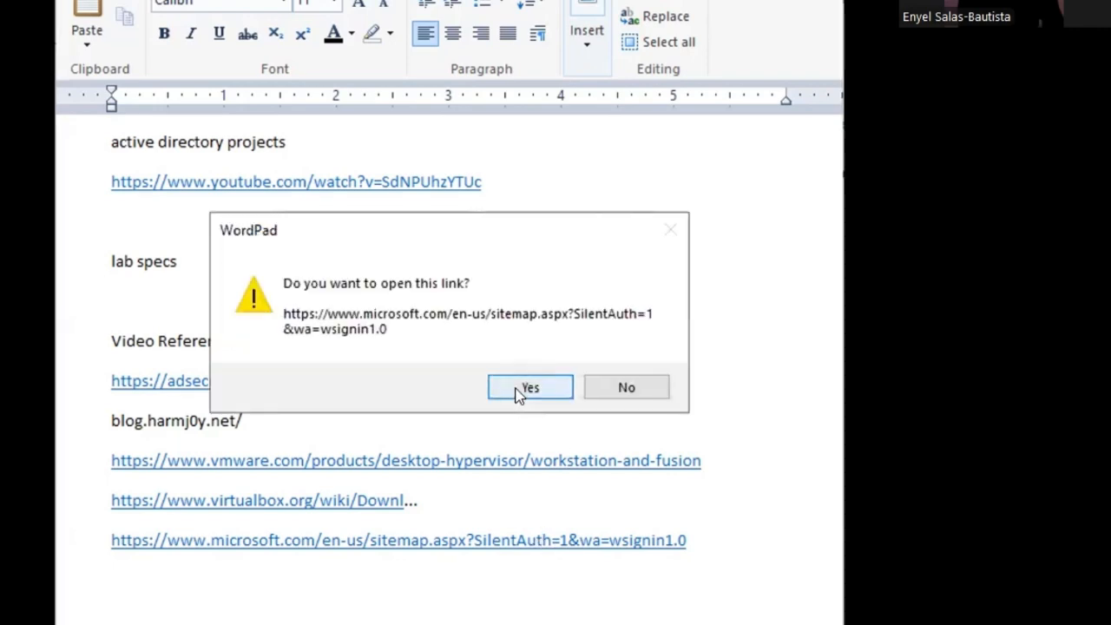
{"action": "left_click", "coordinate": [528, 388]}
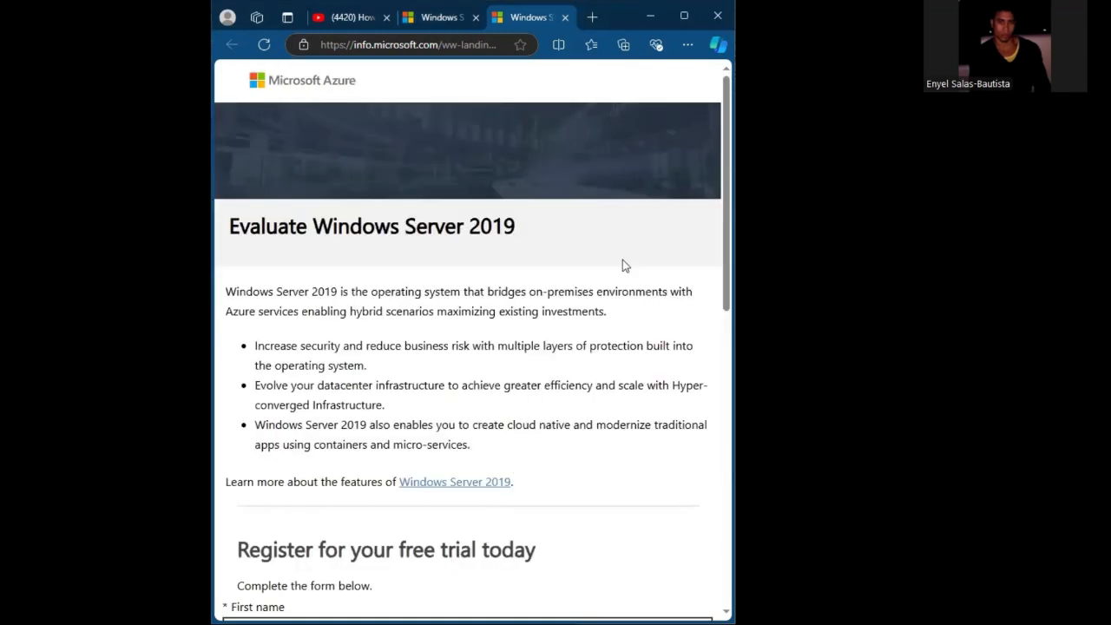
- Fill in a placeholder first name and last name in the Windows Server 2019 free trial registration form
{"action": "left_click_drag", "start_coordinate": [729, 244], "coordinate": [734, 270]}
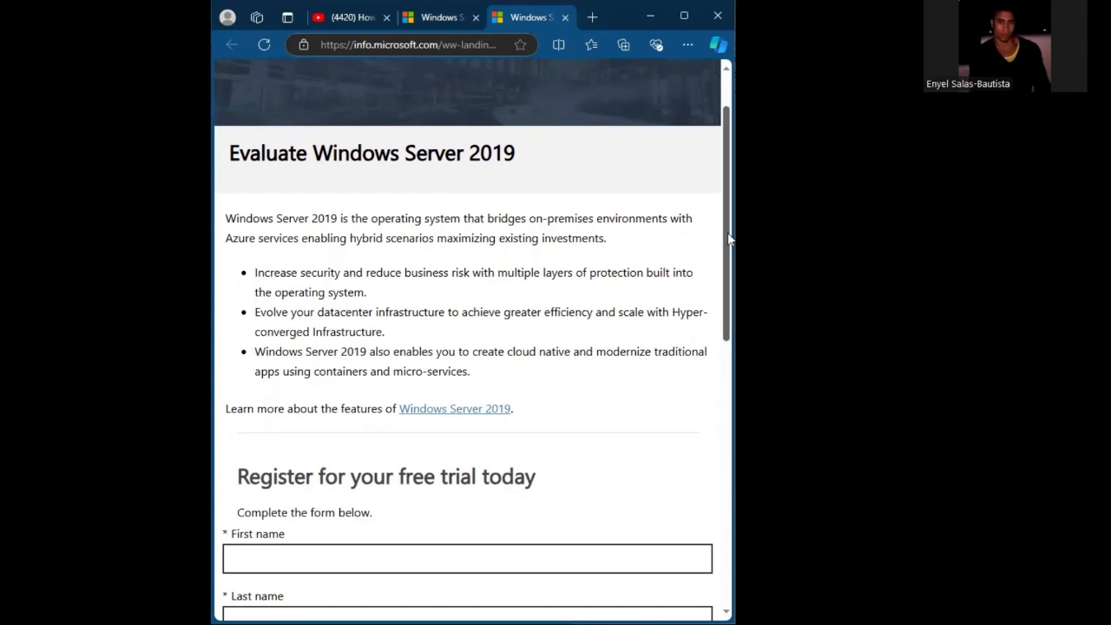
{"action": "scroll", "coordinate": [469, 348], "scroll_direction": "down", "scroll_amount": 1}
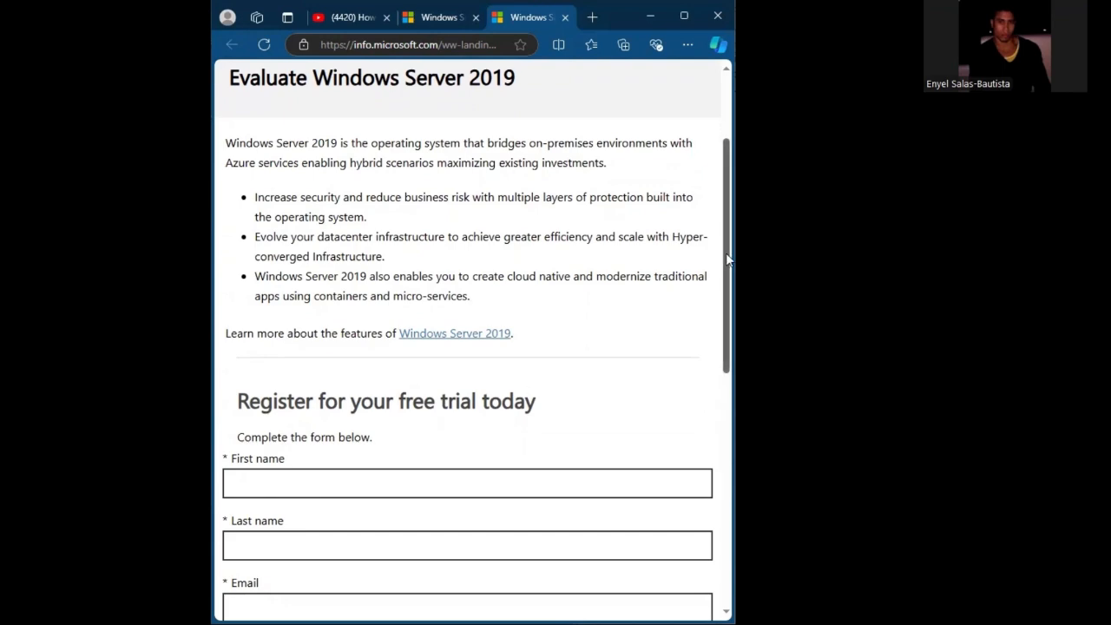
{"action": "left_click_drag", "start_coordinate": [728, 259], "coordinate": [702, 505]}
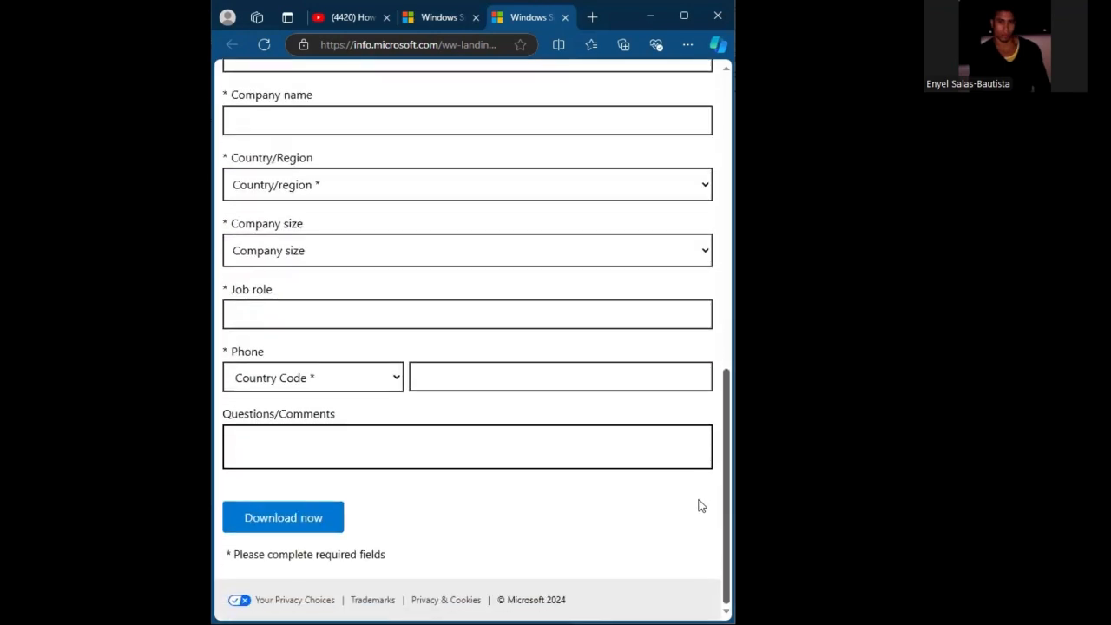
{"action": "scroll", "coordinate": [704, 454], "scroll_direction": "up", "scroll_amount": 5}
{"action": "left_click", "coordinate": [488, 240]}
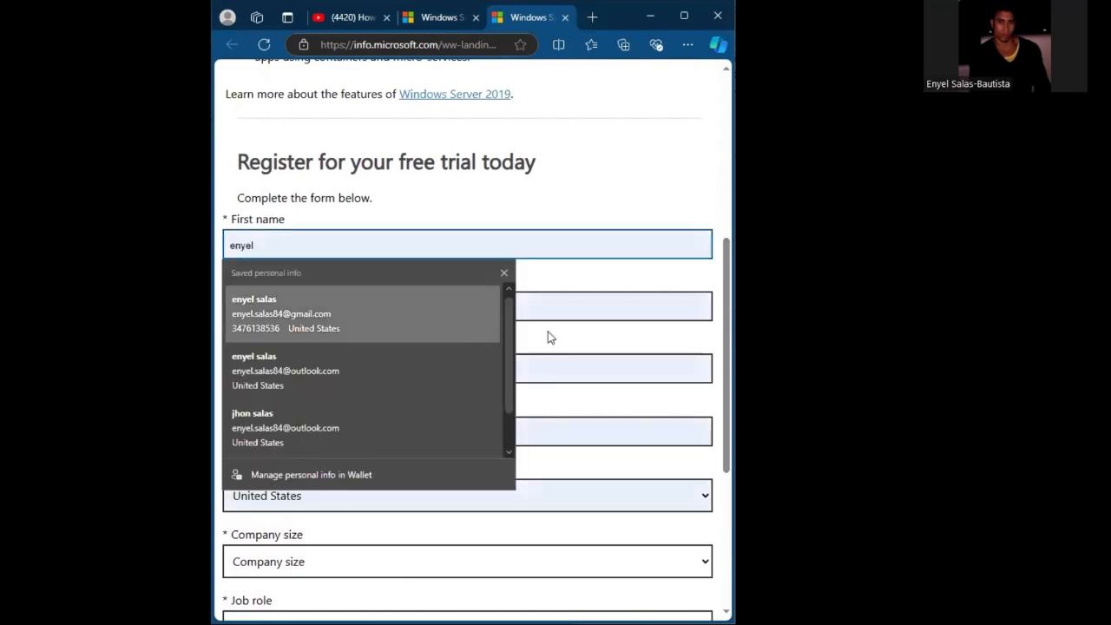
{"action": "left_click", "coordinate": [576, 536]}
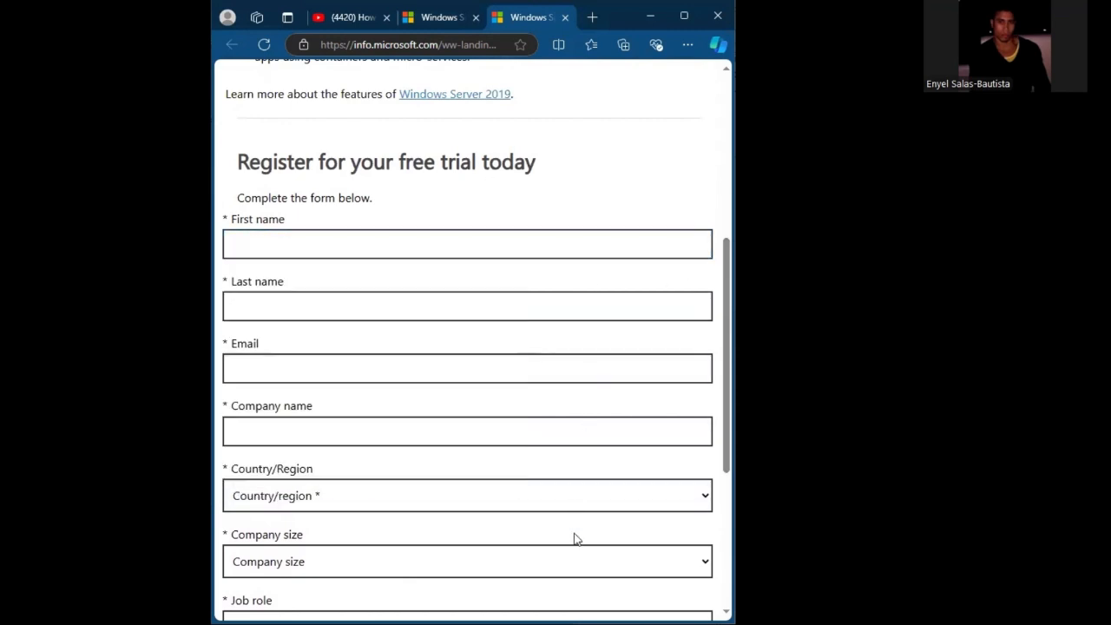
{"action": "left_click", "coordinate": [420, 238]}
{"action": "type", "text": "ee"}
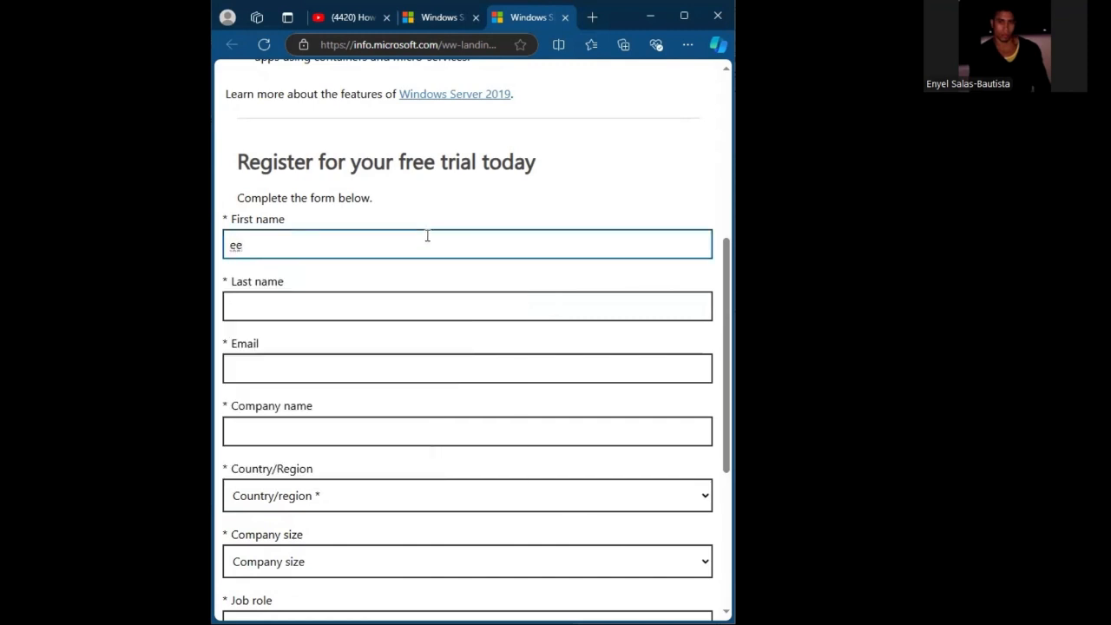
{"action": "type", "text": "shshs"}
{"action": "key", "text": "Tab"}
{"action": "type", "text": "sjddjfjfj"}
{"action": "key", "text": "Tab"}
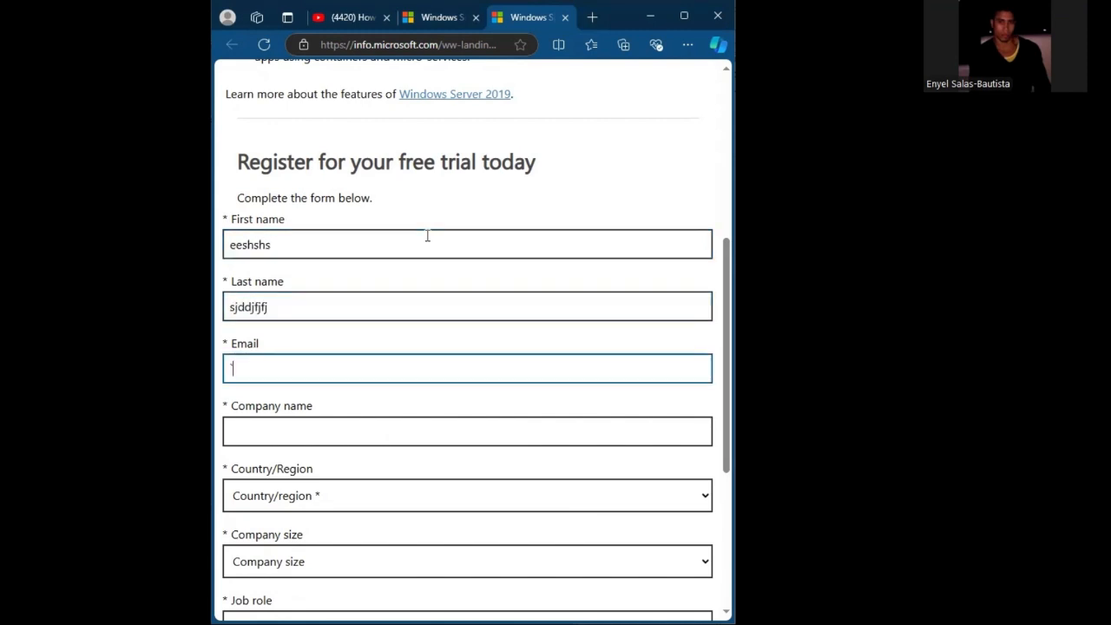
- Enter a placeholder email and the company name djdjdfjffjjj in the registration form
{"action": "type", "text": "`cjfjfjffflklsdls"}
{"action": "key", "text": "Tab"}
{"action": "type", "text": "djdjdfjffj"}
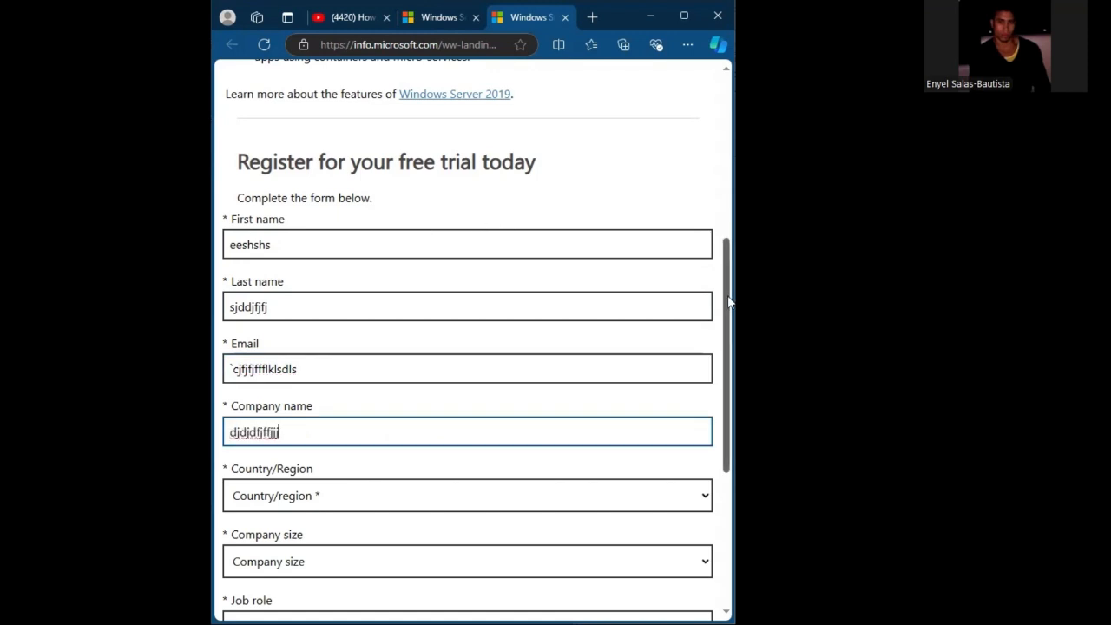
- Enter rrrgfet as the job role, a placeholder phone number and the comment rfregtg, and try to submit the form
{"action": "left_click_drag", "start_coordinate": [728, 302], "coordinate": [727, 395]}
{"action": "left_click", "coordinate": [367, 397]}
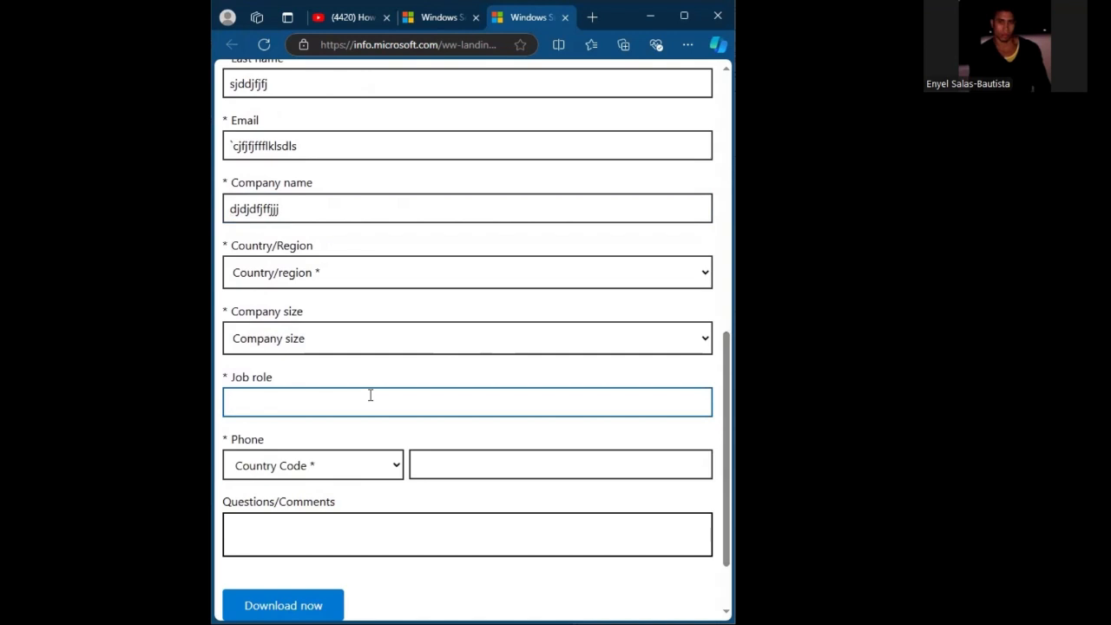
{"action": "type", "text": "rrrgfet"}
{"action": "left_click", "coordinate": [471, 469]}
{"action": "type", "text": "serrrfrt"}
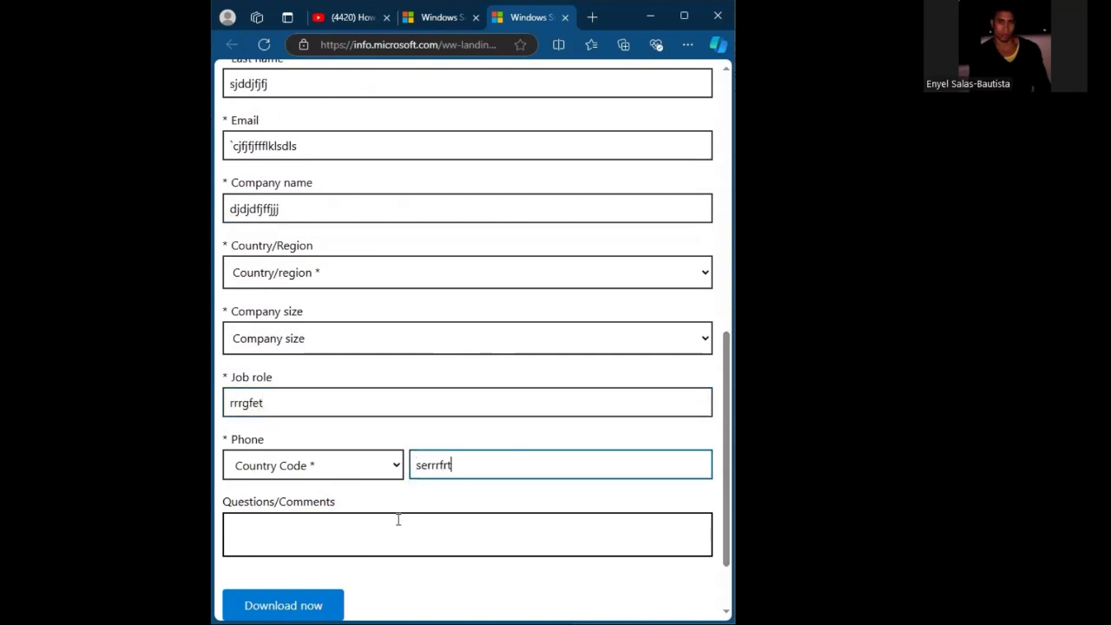
{"action": "left_click", "coordinate": [391, 538]}
{"action": "type", "text": "rfregtg"}
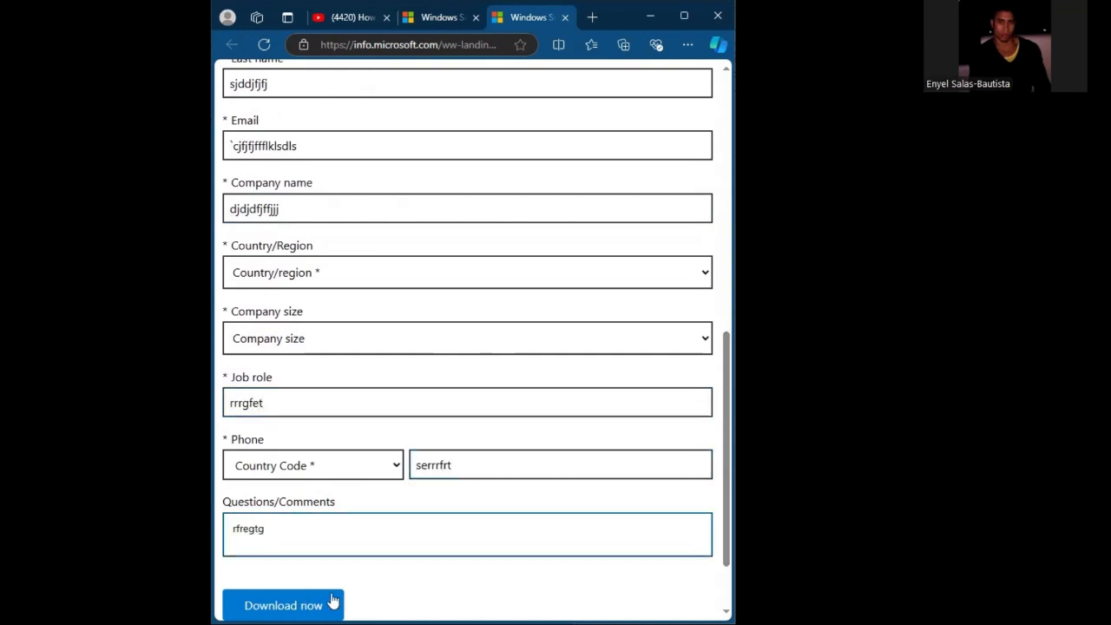
{"action": "left_click", "coordinate": [334, 605]}
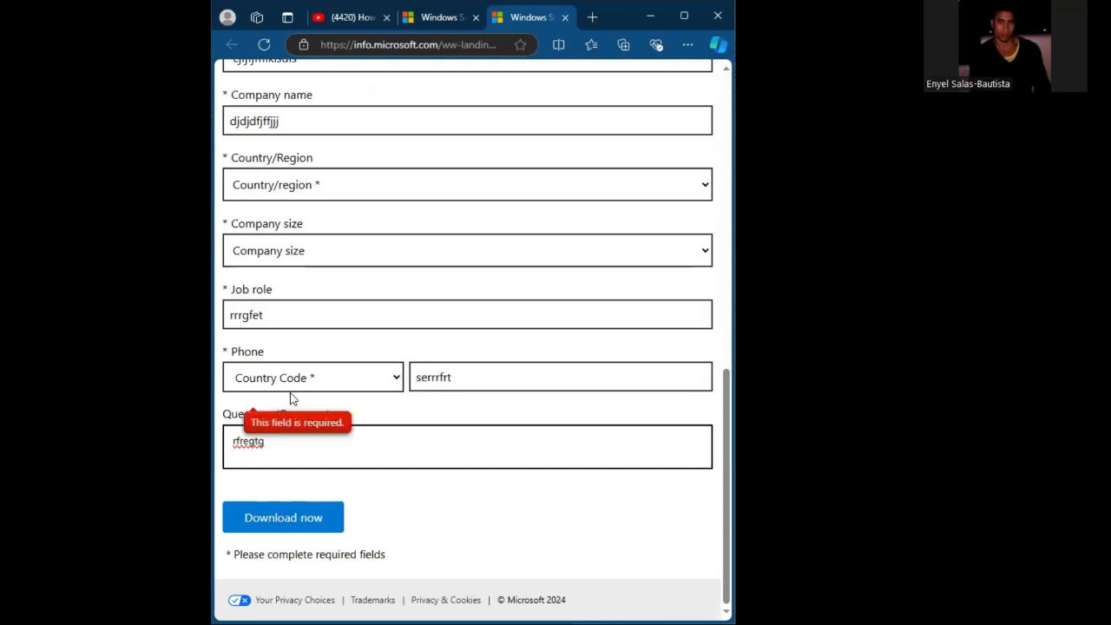
- Set the phone country code to United States (+1)
{"action": "left_click", "coordinate": [330, 382]}
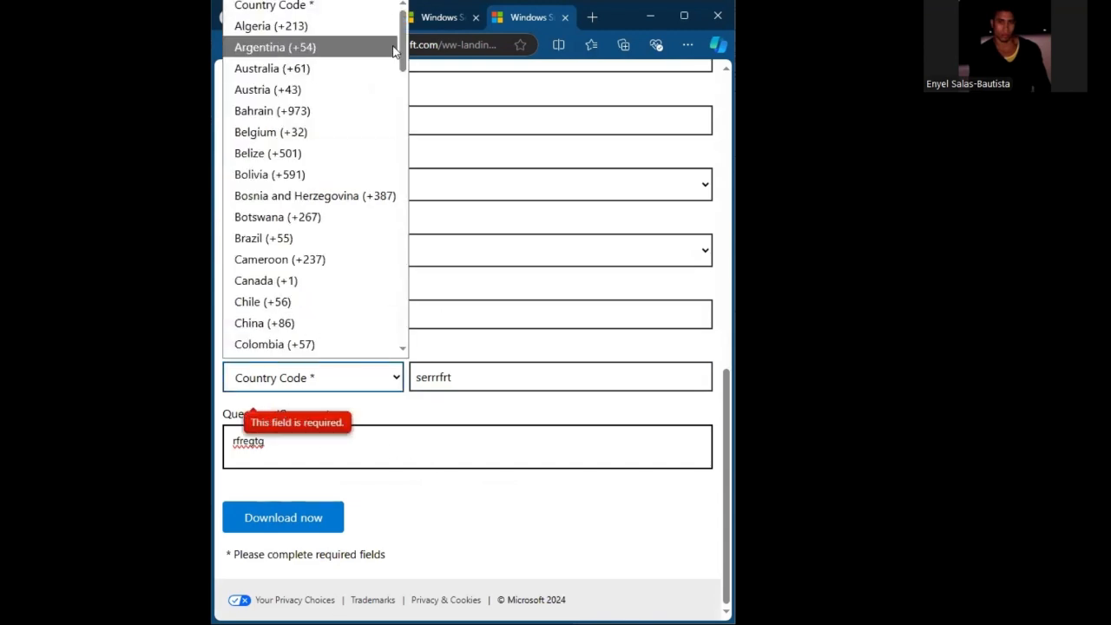
{"action": "left_click_drag", "start_coordinate": [399, 67], "coordinate": [385, 328]}
{"action": "scroll", "coordinate": [386, 328], "scroll_direction": "up", "scroll_amount": 7}
{"action": "scroll", "coordinate": [387, 317], "scroll_direction": "down", "scroll_amount": 6}
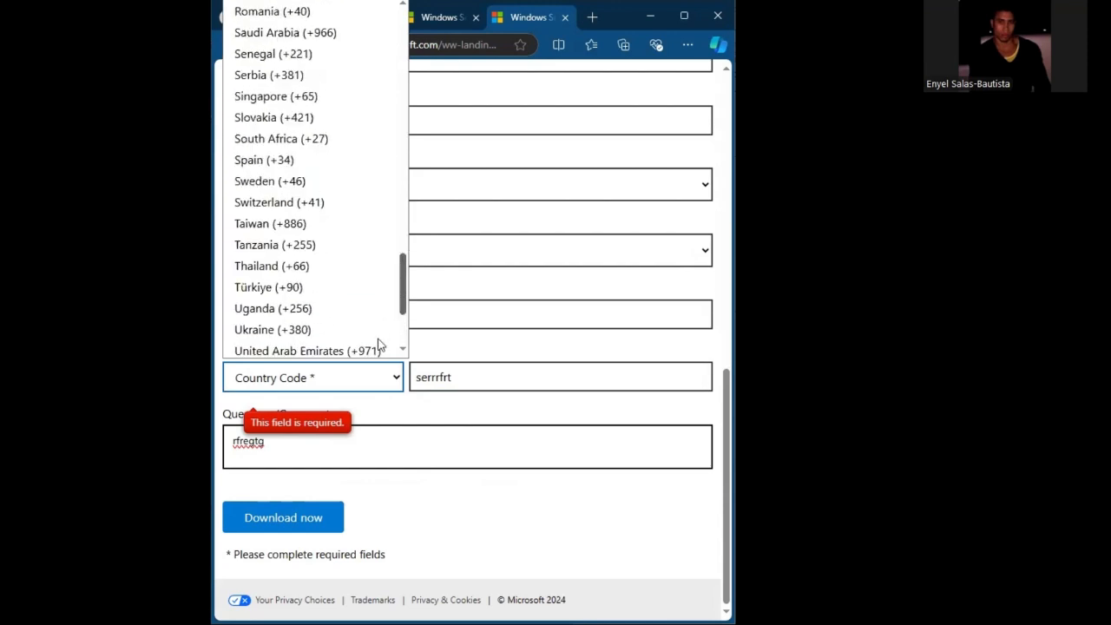
{"action": "scroll", "coordinate": [387, 321], "scroll_direction": "down", "scroll_amount": 1}
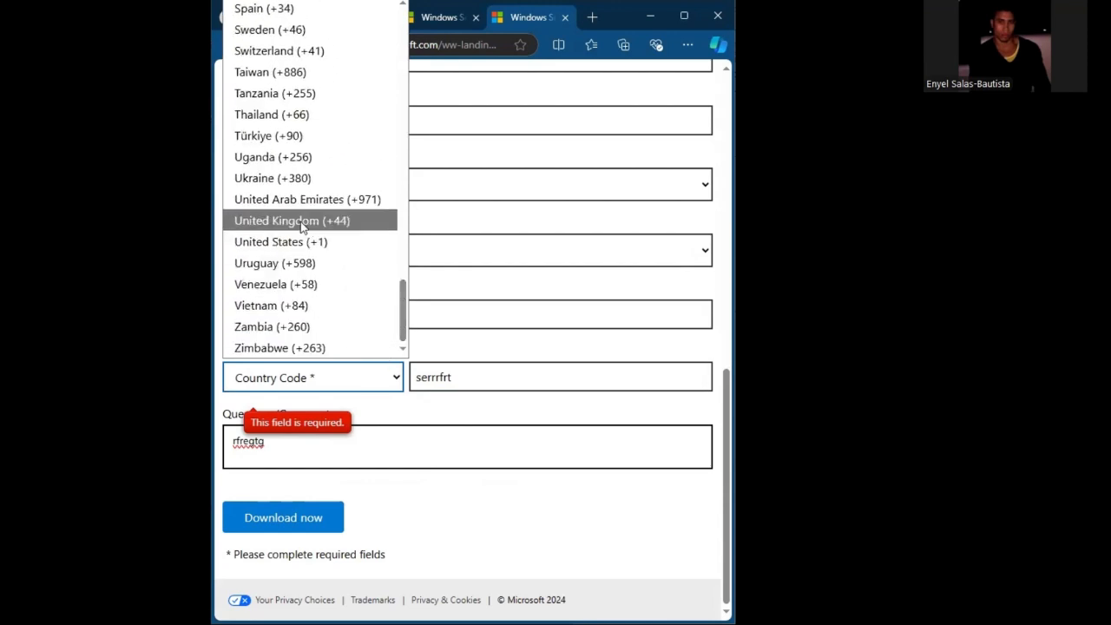
{"action": "left_click", "coordinate": [299, 243]}
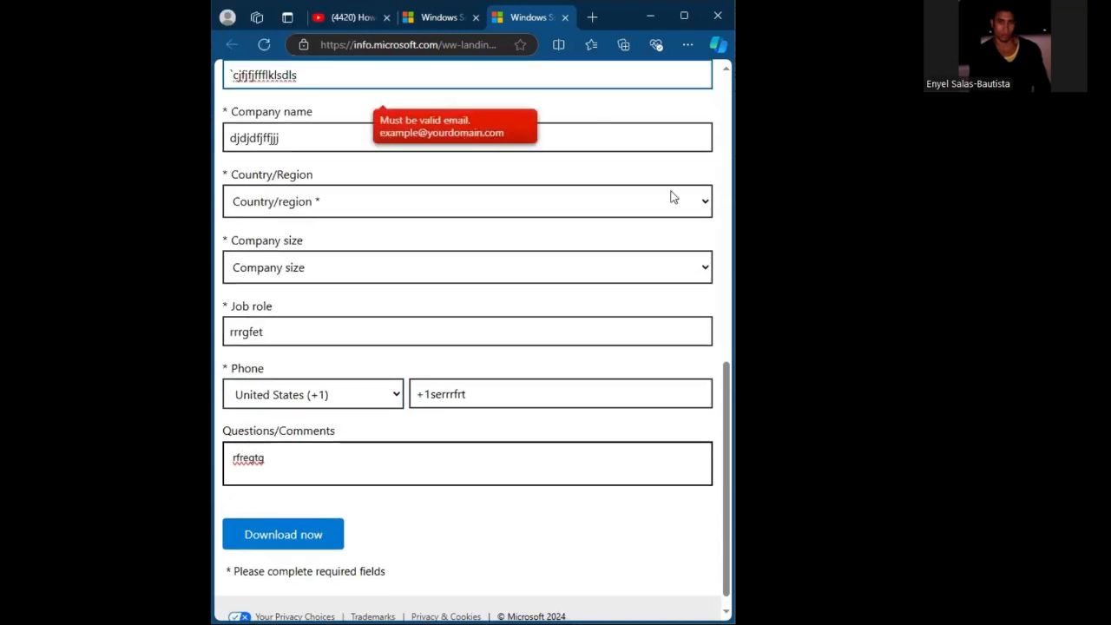
- Replace the placeholder email with the saved Gmail address and its United States country entry
{"action": "scroll", "coordinate": [724, 425], "scroll_direction": "up", "scroll_amount": 2}
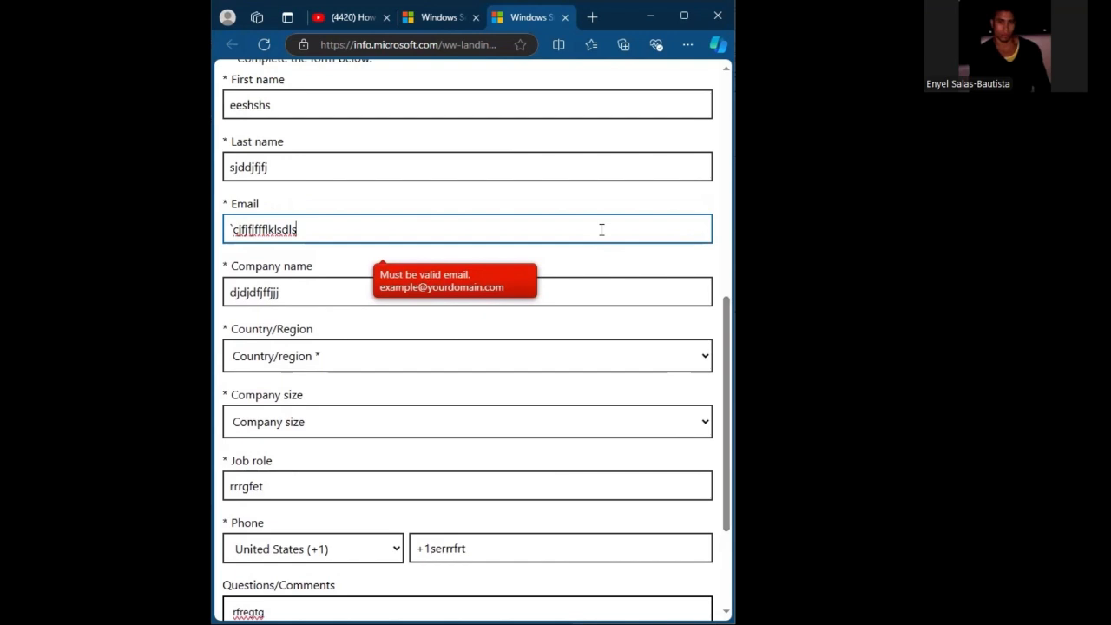
{"action": "key", "text": "BackSpace"}
{"action": "key", "text": "BackSpace"}
{"action": "key", "text": "BackSpace"}
{"action": "key", "text": "BackSpace"}
{"action": "key", "text": "BackSpace"}
{"action": "key", "text": "BackSpace"}
{"action": "key", "text": "BackSpace"}
{"action": "key", "text": "BackSpace"}
{"action": "key", "text": "BackSpace"}
{"action": "key", "text": "BackSpace"}
{"action": "key", "text": "BackSpace"}
{"action": "key", "text": "BackSpace"}
{"action": "key", "text": "BackSpace"}
{"action": "key", "text": "BackSpace"}
{"action": "key", "text": "BackSpace"}
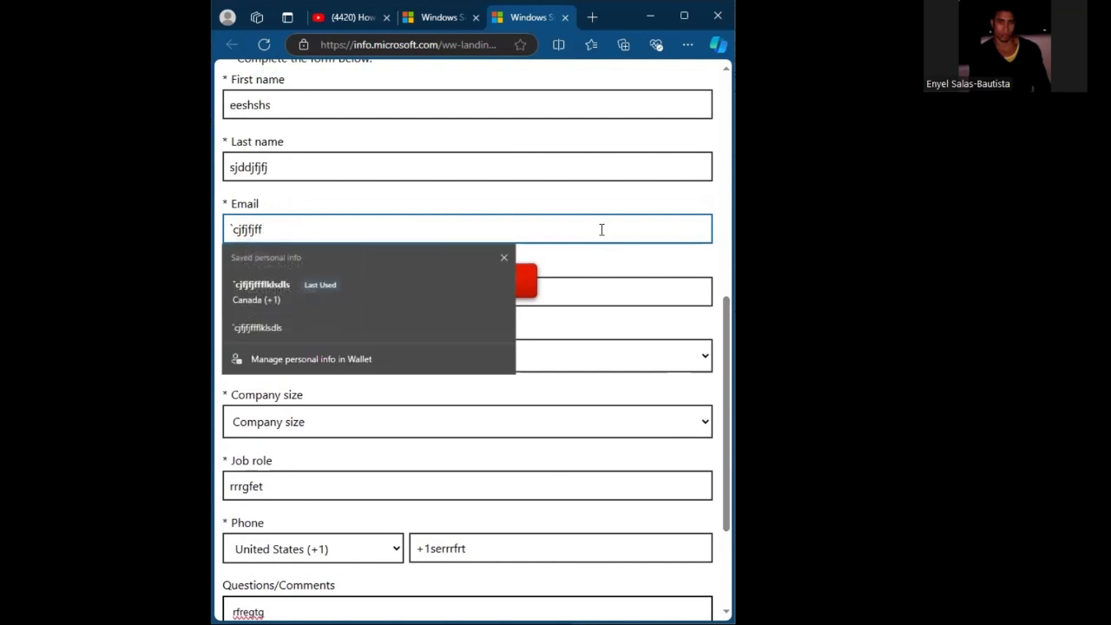
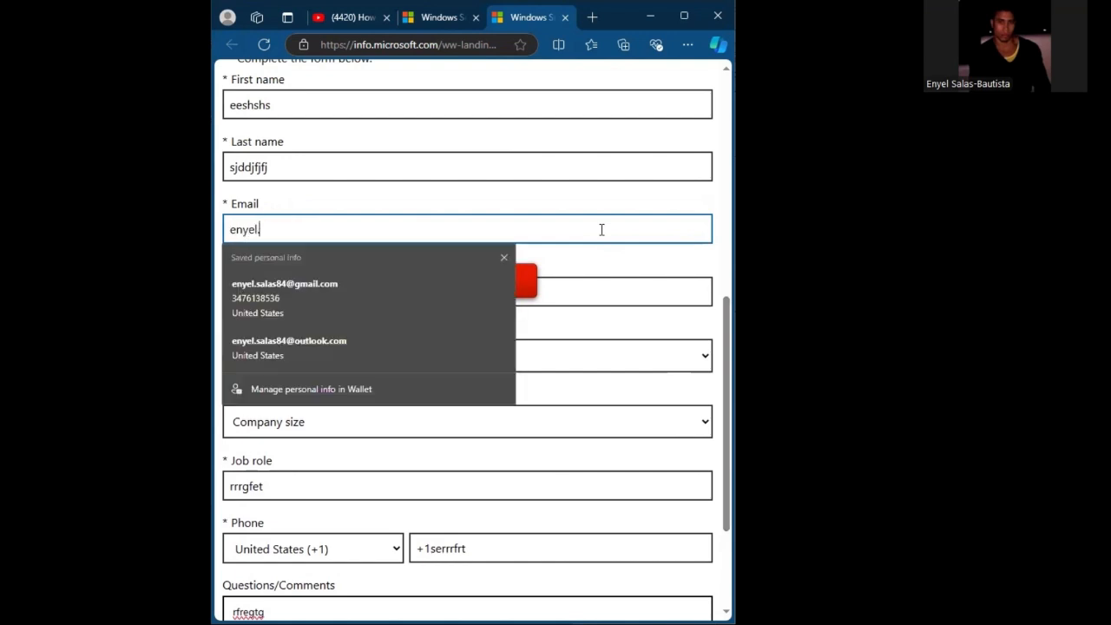
{"action": "left_click", "coordinate": [367, 296]}
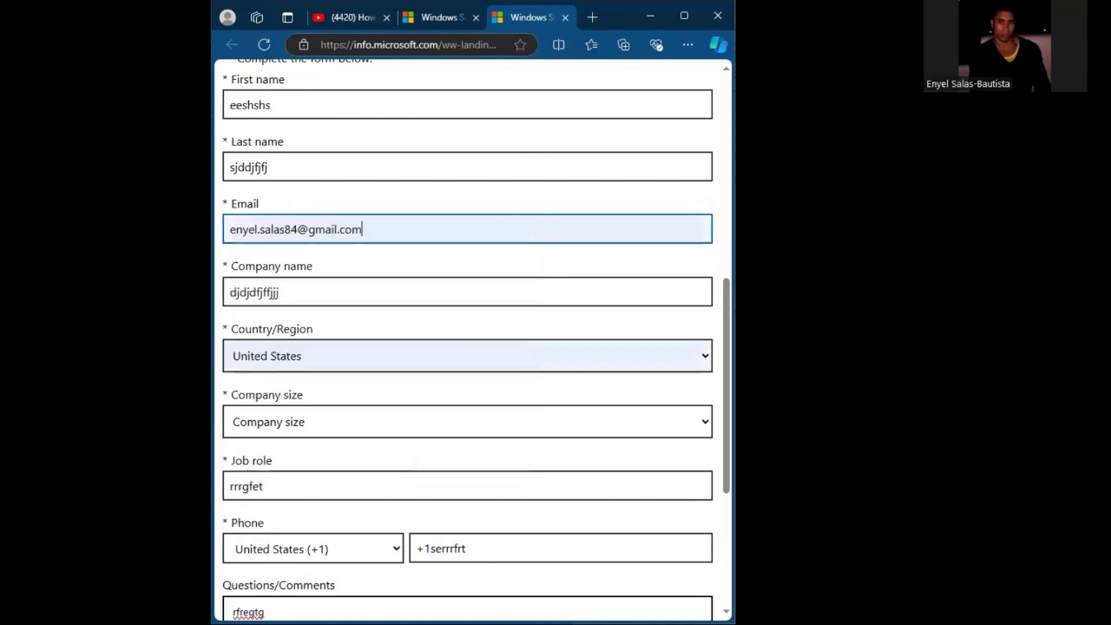
- Try to submit the form, and agree to Microsoft sharing the information with select partners
{"action": "left_click_drag", "start_coordinate": [726, 354], "coordinate": [731, 476]}
{"action": "left_click", "coordinate": [306, 519]}
{"action": "left_click", "coordinate": [230, 441]}
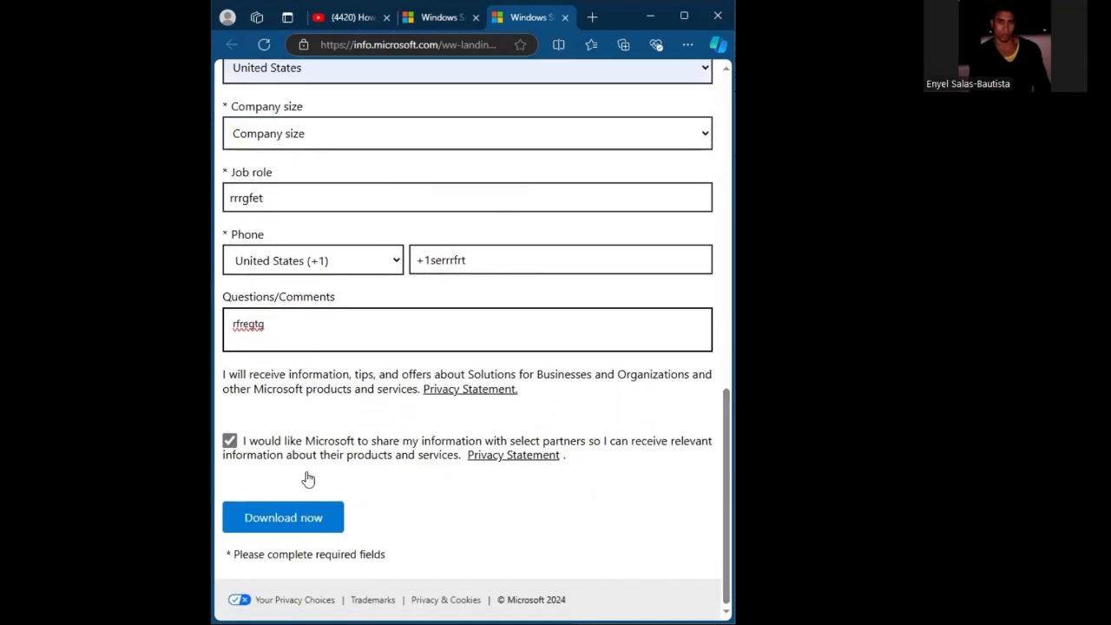
- Change the job role to student and try to submit the form
{"action": "right_click", "coordinate": [347, 204]}
{"action": "key", "text": "BackSpace"}
{"action": "key", "text": "BackSpace"}
{"action": "key", "text": "BackSpace"}
{"action": "key", "text": "BackSpace"}
{"action": "key", "text": "BackSpace"}
{"action": "key", "text": "BackSpace"}
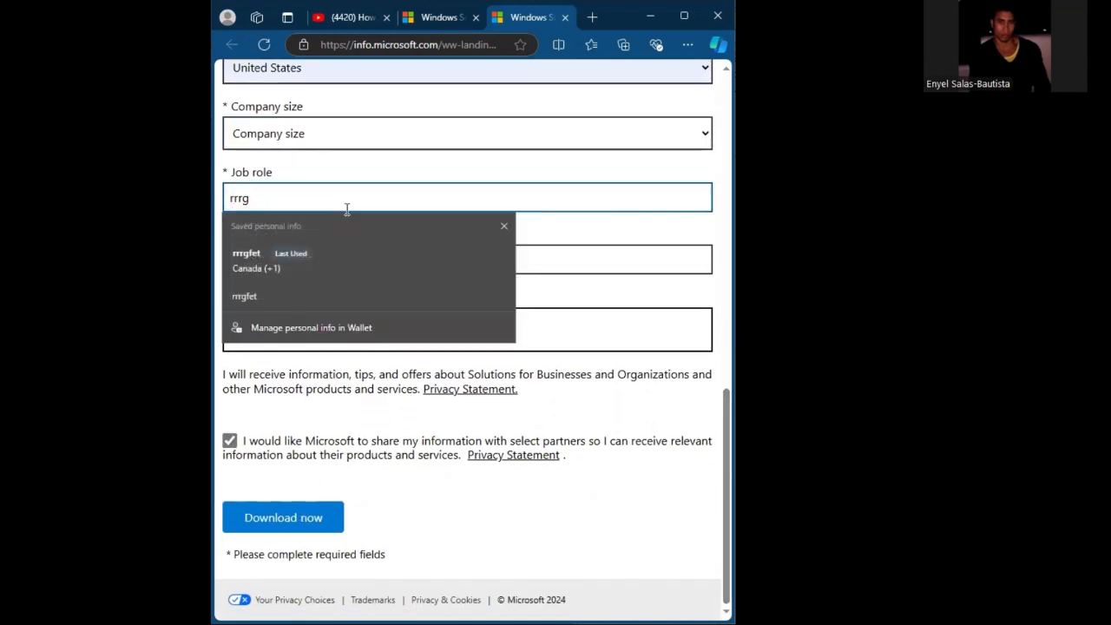
{"action": "key", "text": "BackSpace"}
{"action": "type", "text": "st"}
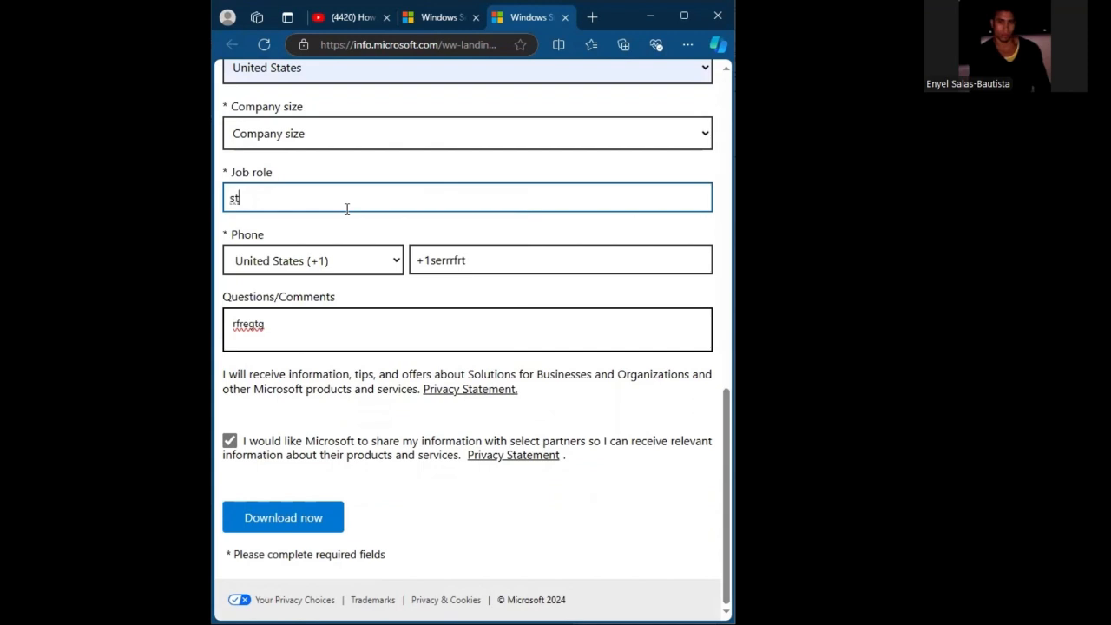
{"action": "type", "text": "udent"}
{"action": "left_click", "coordinate": [306, 519]}
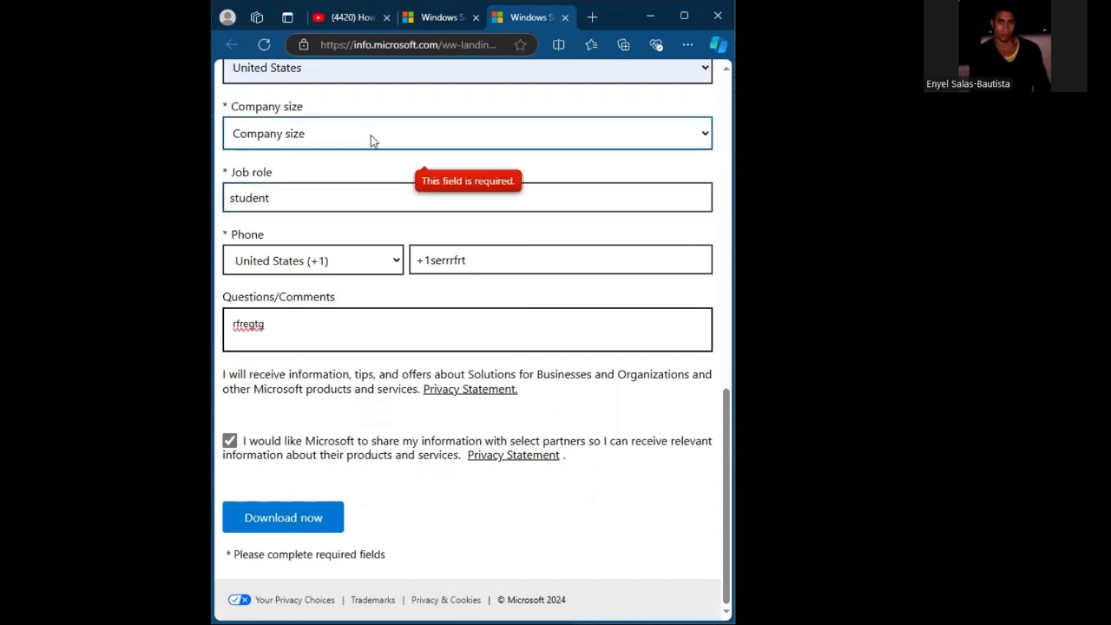
- Set the company size to 1 and try to submit the form
{"action": "left_click", "coordinate": [371, 135]}
{"action": "left_click", "coordinate": [348, 187]}
{"action": "left_click", "coordinate": [300, 525]}
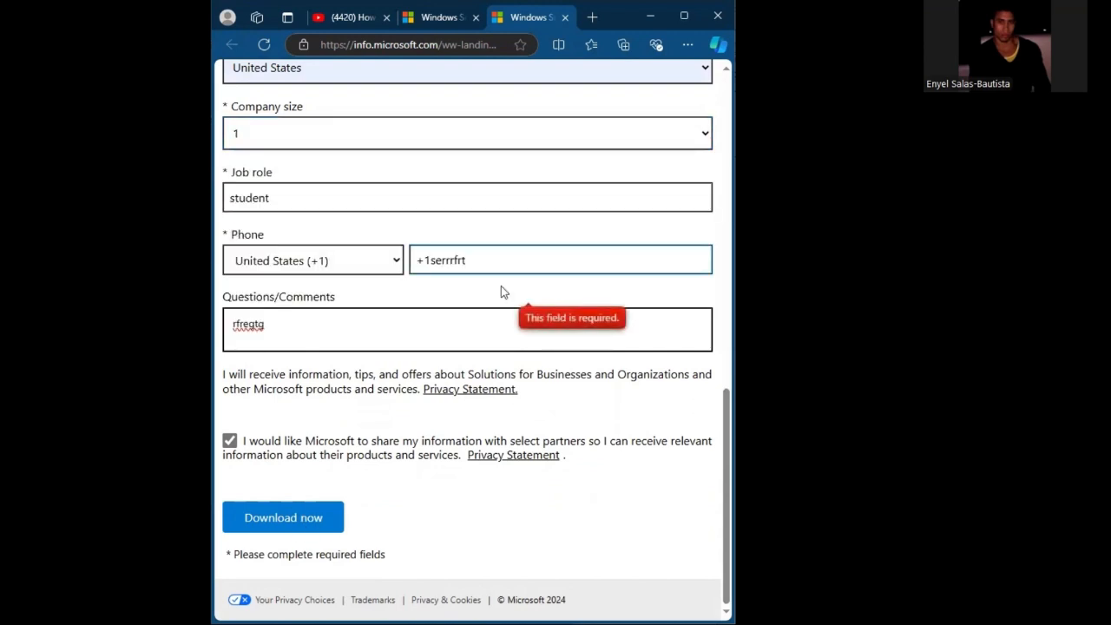
- Replace the phone entry with a numeric phone number and submit the registration form
{"action": "key", "text": "BackSpace"}
{"action": "key", "text": "BackSpace"}
{"action": "key", "text": "BackSpace"}
{"action": "key", "text": "BackSpace"}
{"action": "key", "text": "BackSpace"}
{"action": "key", "text": "BackSpace"}
{"action": "key", "text": "BackSpace"}
{"action": "key", "text": "BackSpace"}
{"action": "key", "text": "BackSpace"}
{"action": "key", "text": "BackSpace"}
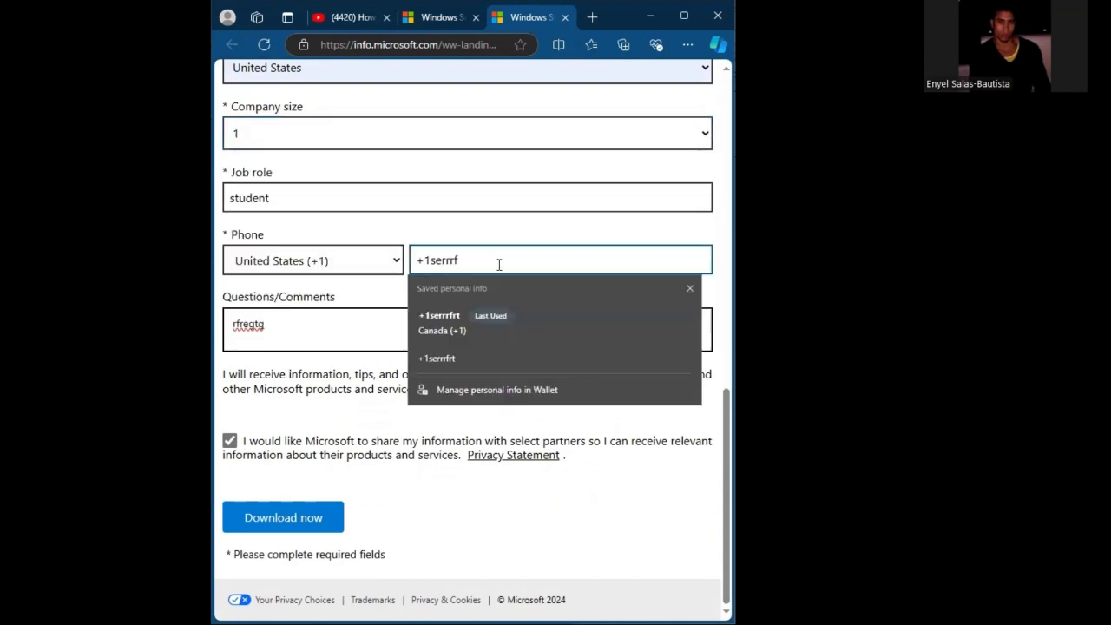
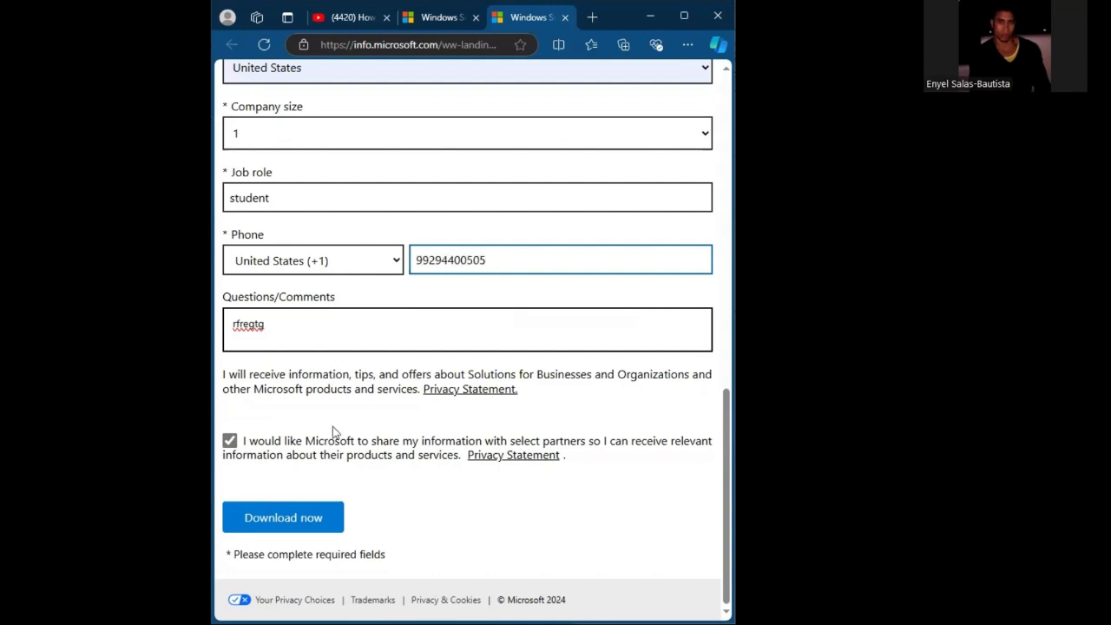
{"action": "left_click", "coordinate": [323, 524]}
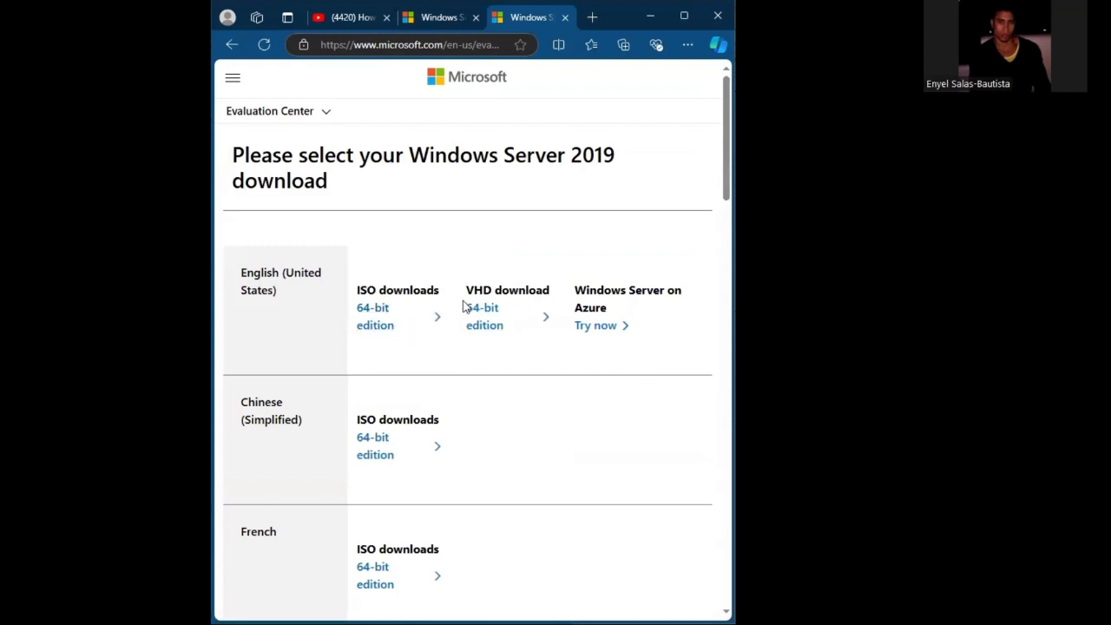
- Download the English (United States) 64-bit ISO of Windows Server 2019 and remove the earlier ISO from the downloads
{"action": "left_click", "coordinate": [387, 325]}
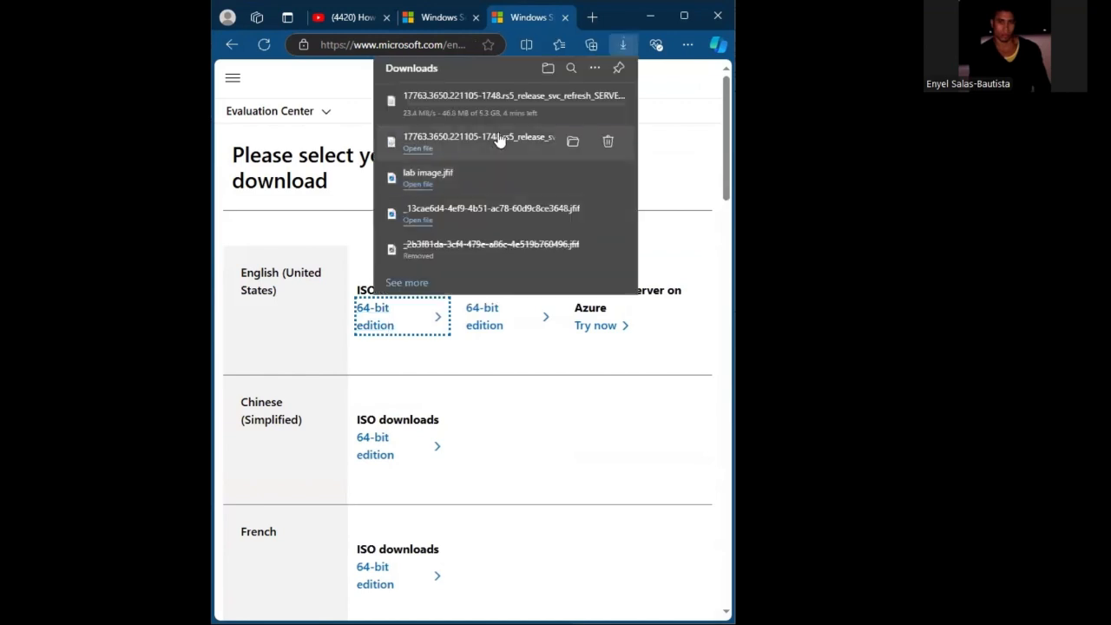
{"action": "left_click", "coordinate": [609, 142]}
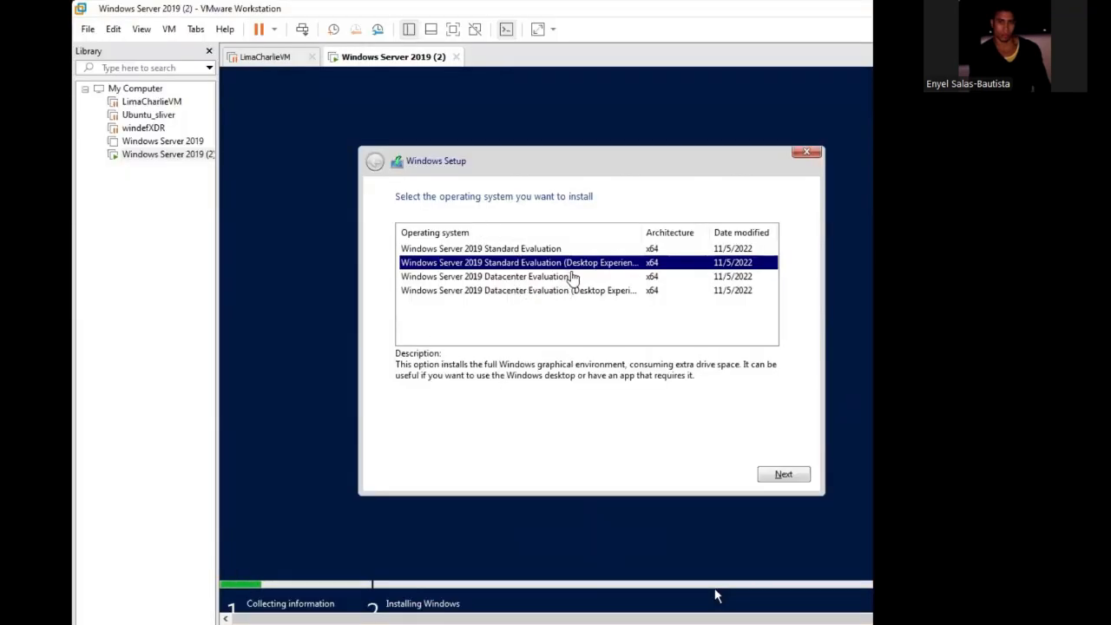
- Try to install Windows Server 2019 Standard Evaluation (Desktop Experience) on the Windows Server 2019 (2) virtual machine
{"action": "left_click", "coordinate": [790, 476]}
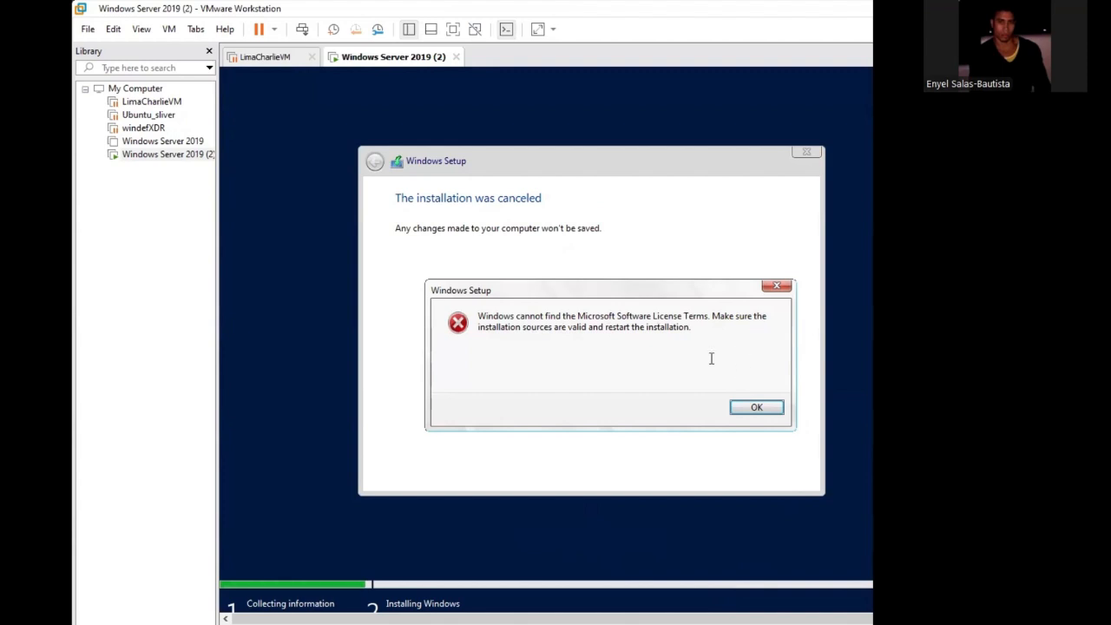
{"action": "left_click", "coordinate": [757, 408]}
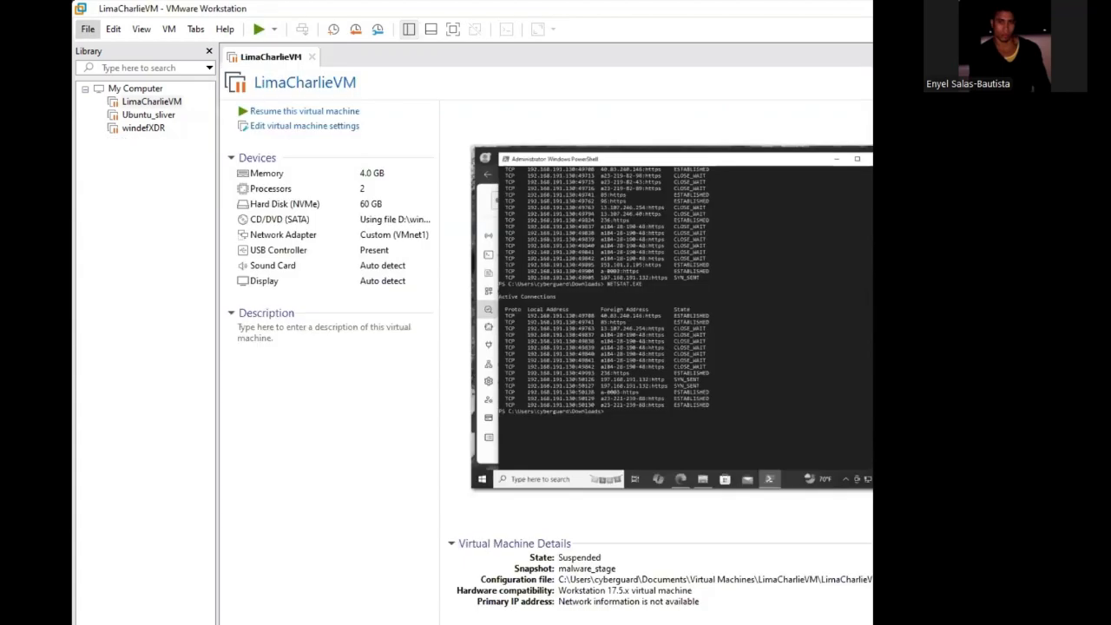
- Start a new virtual machine with the typical configuration, using the 17763.3650.221105 Windows Server 2019 ISO from Downloads as the installer image
{"action": "left_click", "coordinate": [88, 29]}
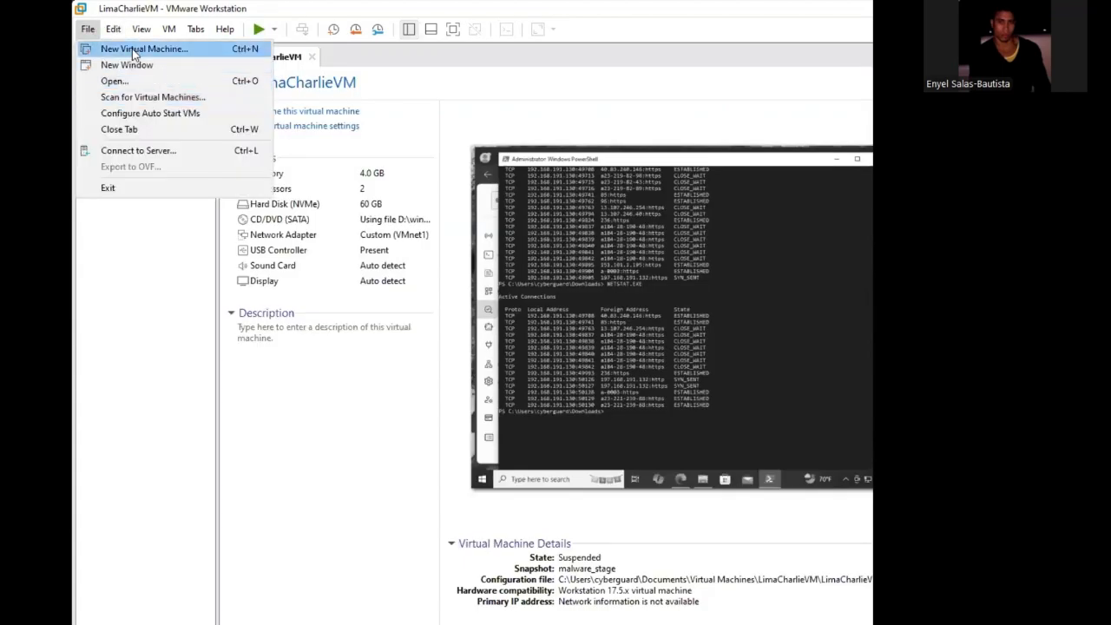
{"action": "left_click", "coordinate": [132, 49]}
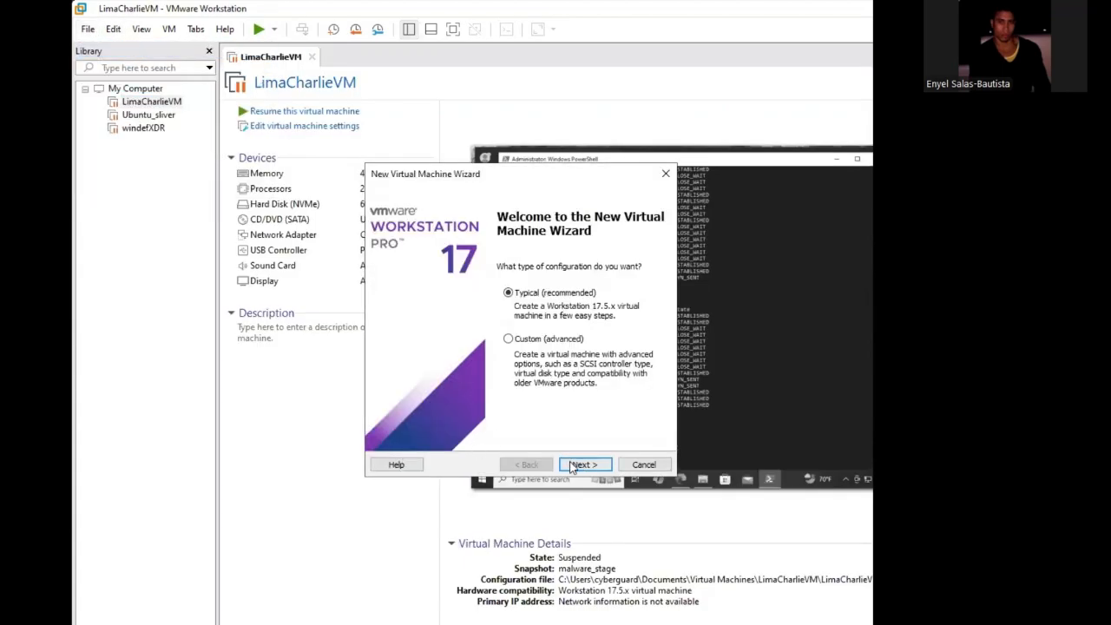
{"action": "left_click", "coordinate": [573, 466]}
{"action": "left_click", "coordinate": [528, 465]}
{"action": "left_click", "coordinate": [582, 464]}
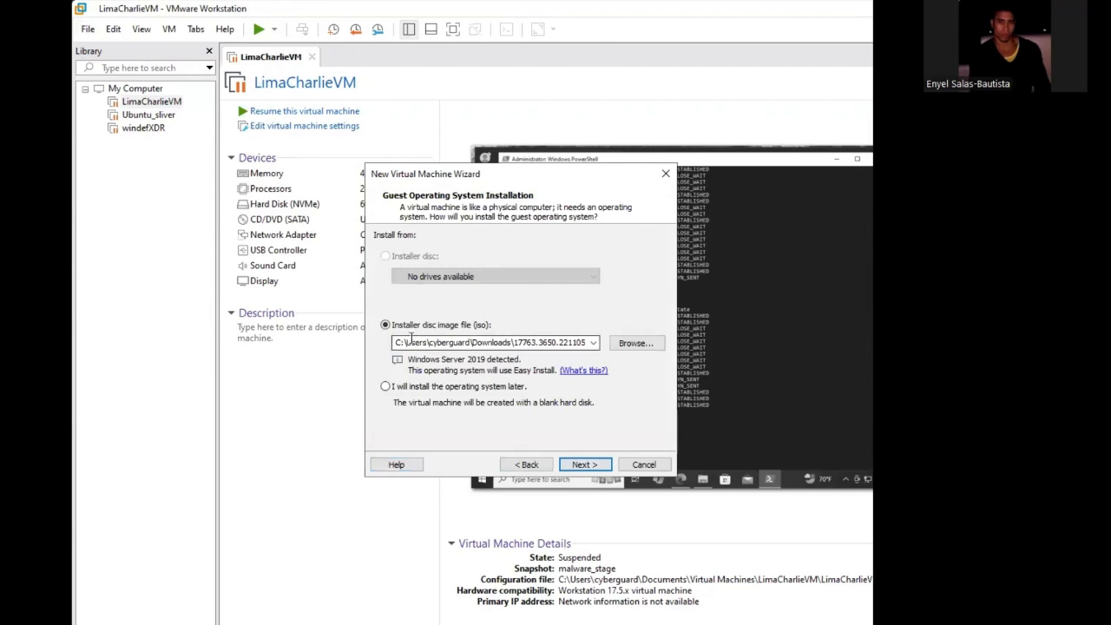
{"action": "left_click", "coordinate": [385, 386]}
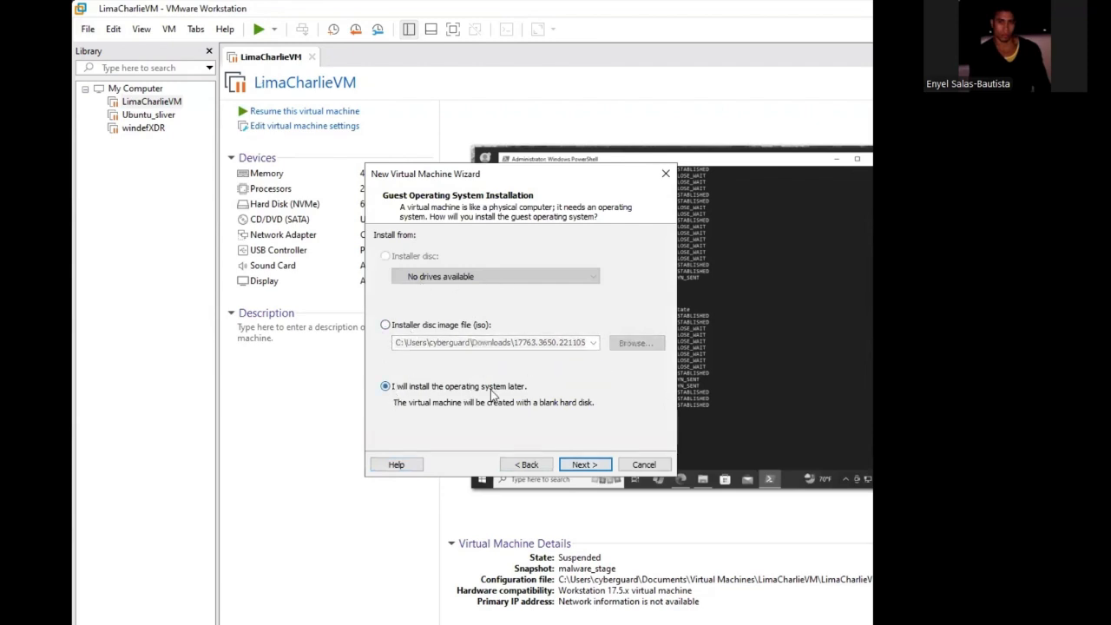
{"action": "left_click", "coordinate": [402, 329]}
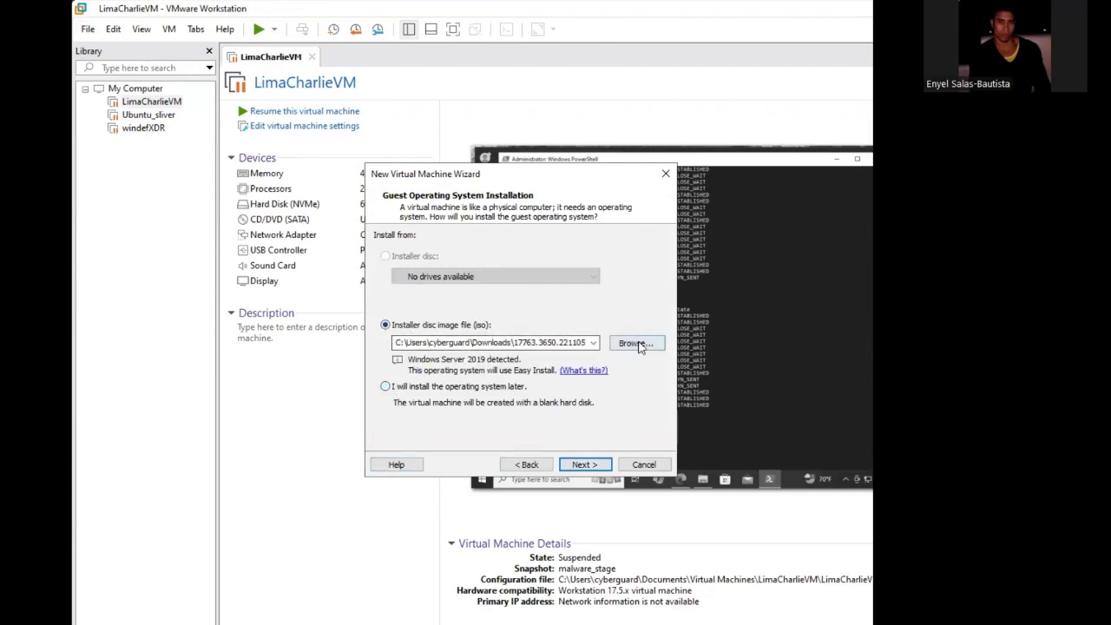
{"action": "left_click", "coordinate": [636, 343]}
{"action": "left_click", "coordinate": [565, 309]}
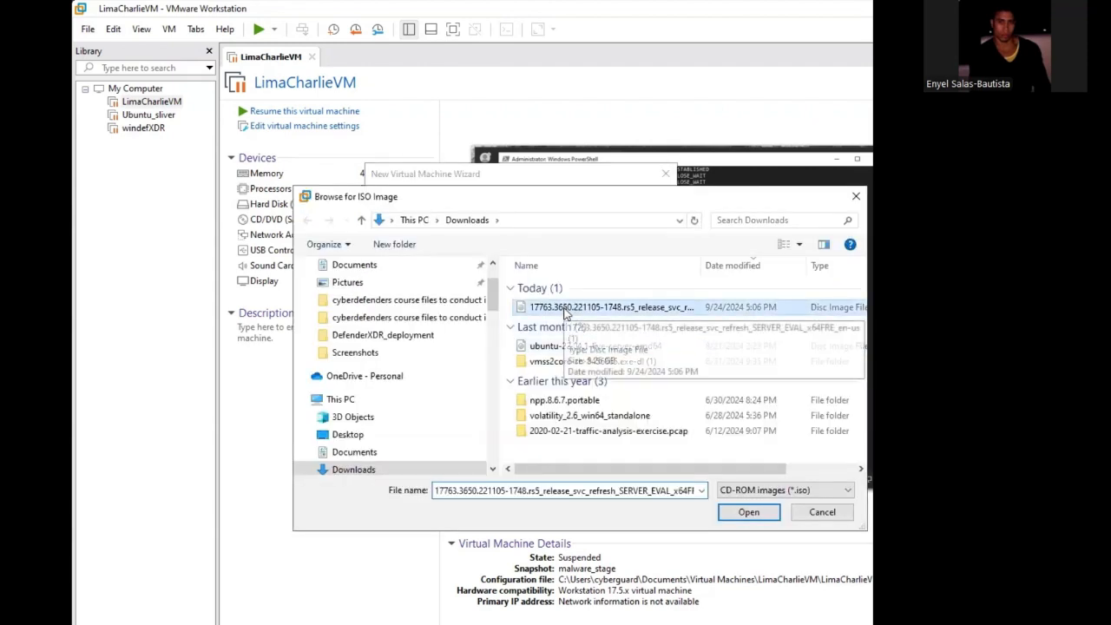
{"action": "left_click", "coordinate": [747, 513]}
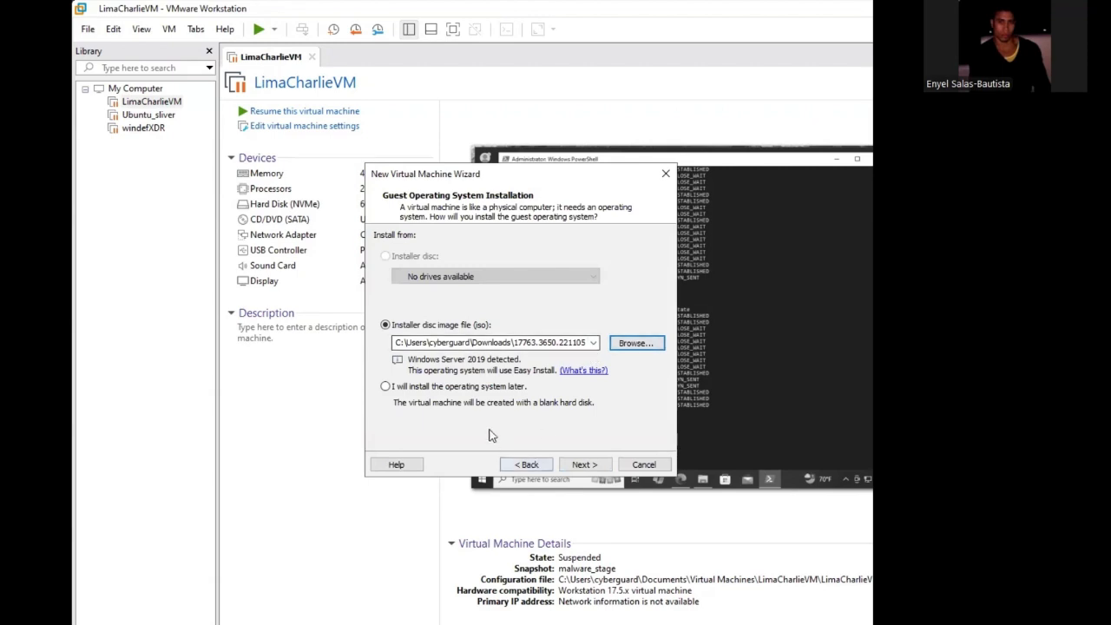
{"action": "left_click", "coordinate": [576, 464]}
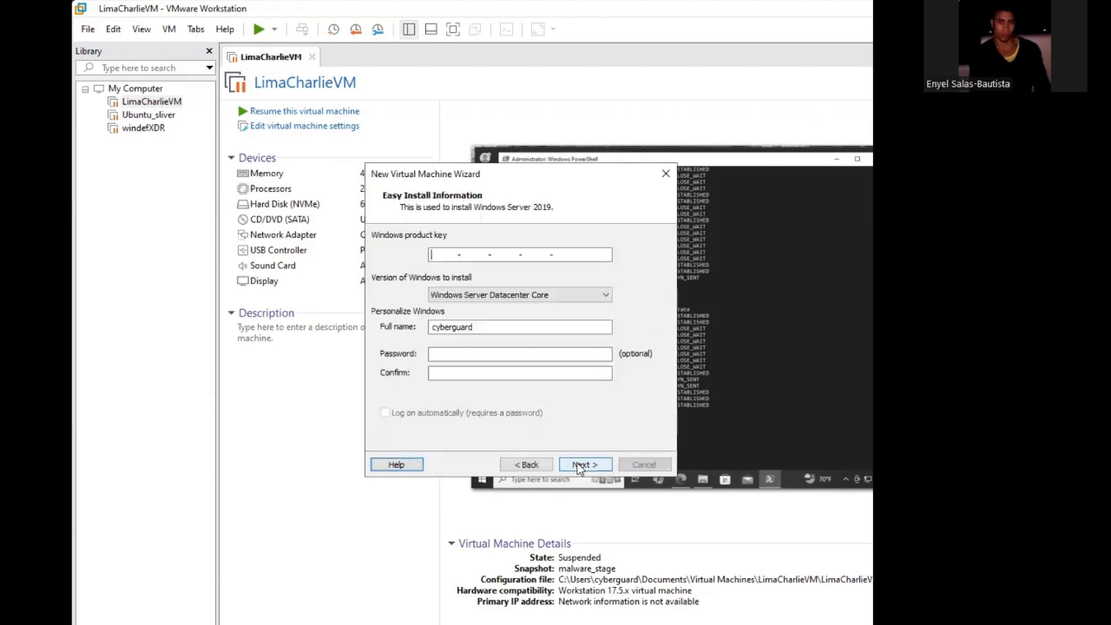
- Choose Windows Server Standard Core as the version to install, leaving the product key and password blank
{"action": "left_click", "coordinate": [558, 298]}
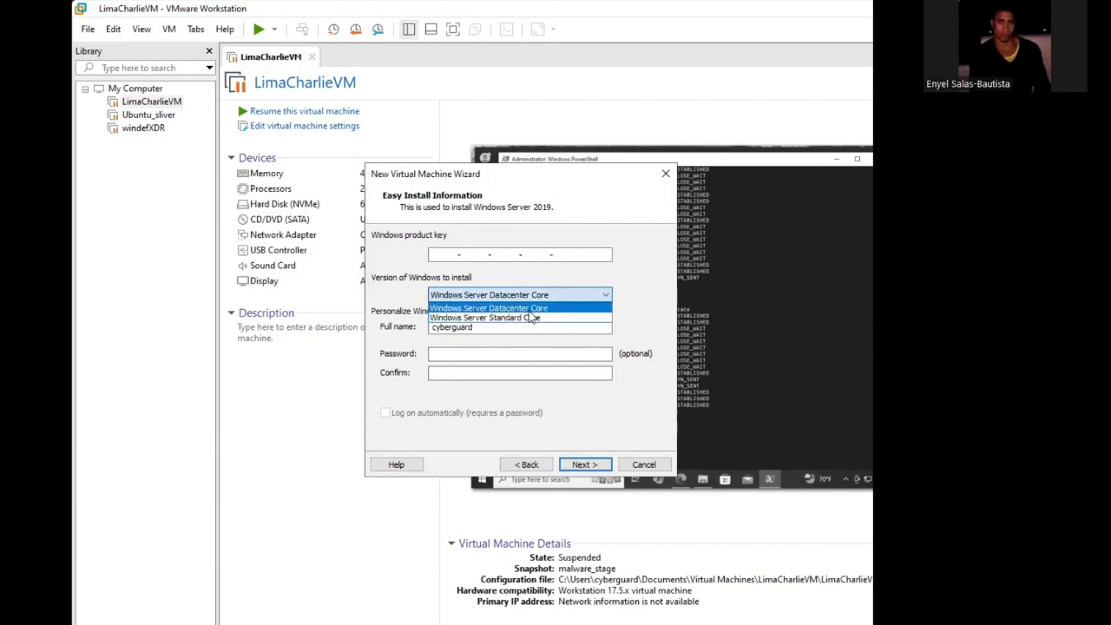
{"action": "left_click", "coordinate": [531, 317]}
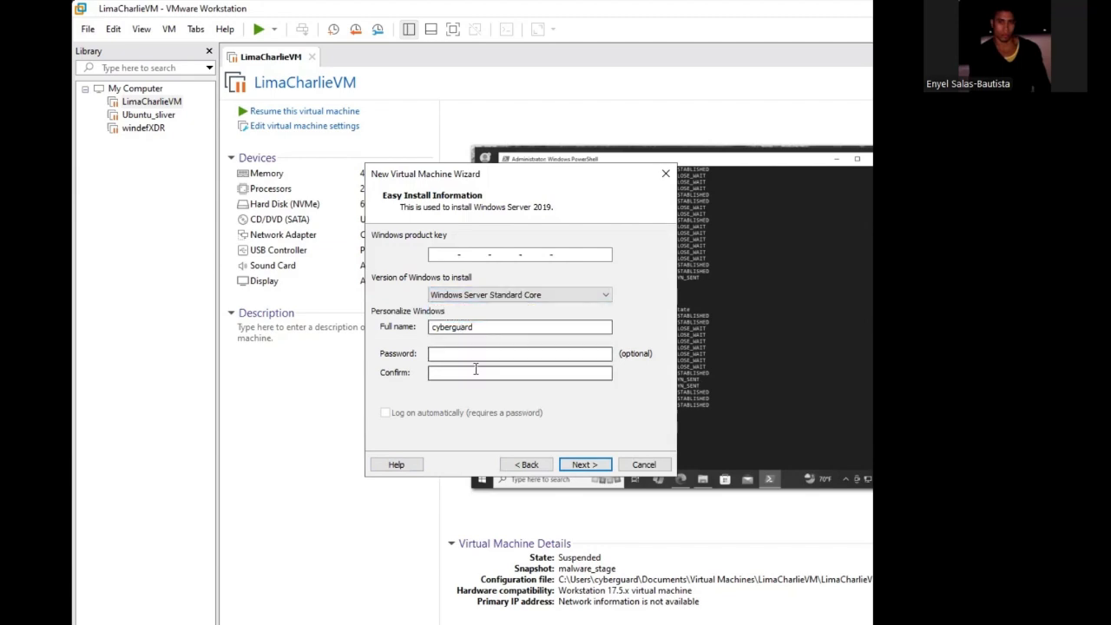
{"action": "left_click", "coordinate": [584, 465]}
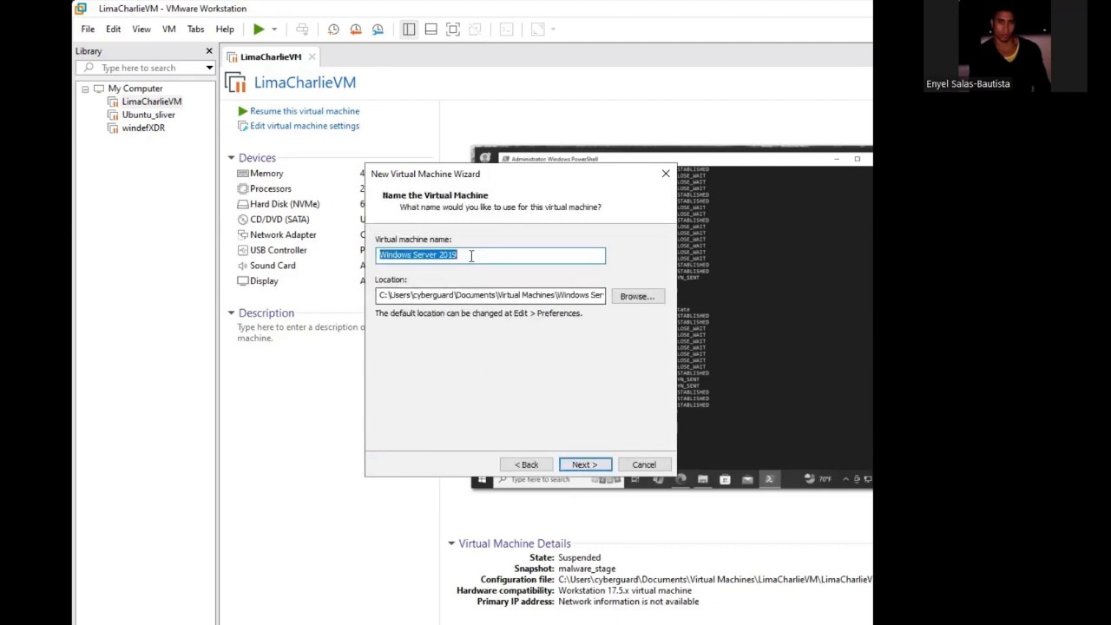
- Name the virtual machine Domain Controller AD and accept a 60 GB disk split into multiple files
{"action": "key", "text": "BackSpace"}
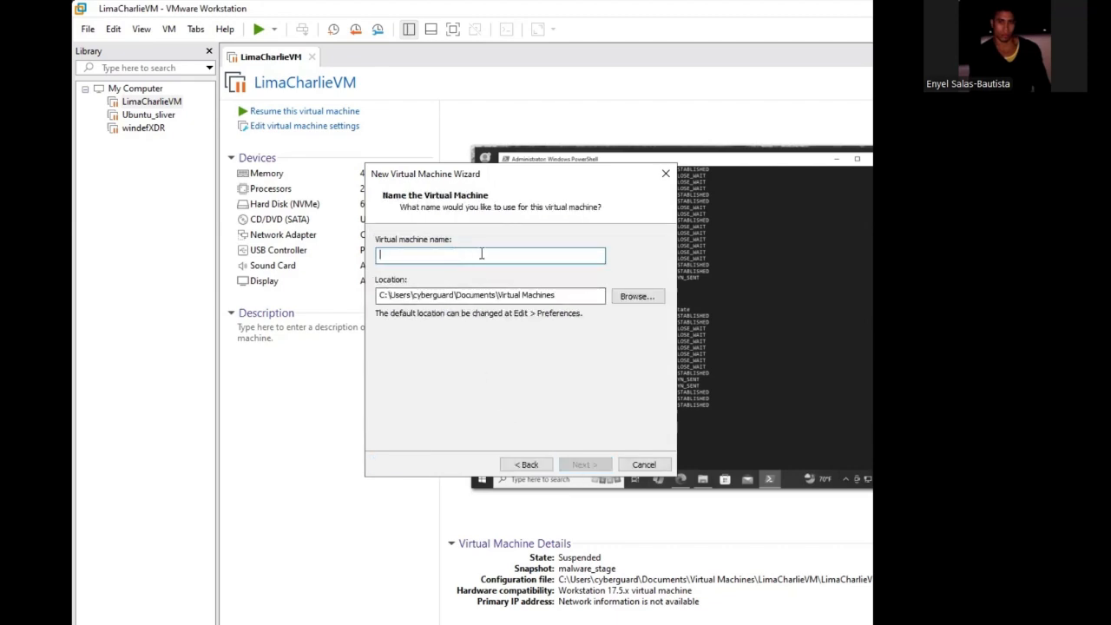
{"action": "type", "text": "D"}
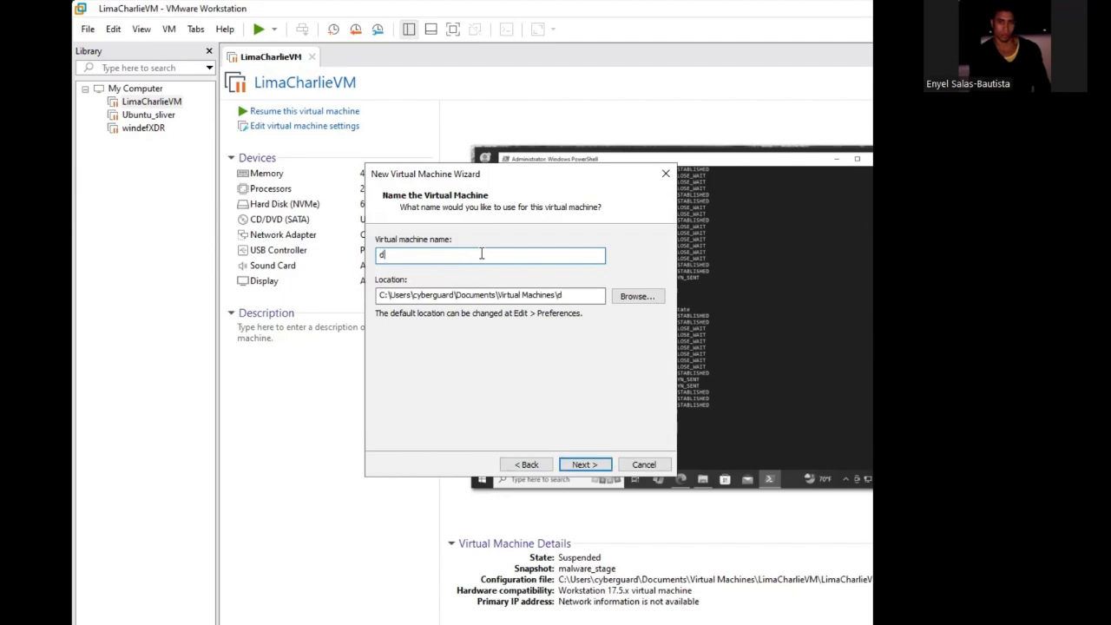
{"action": "key", "text": "BackSpace"}
{"action": "type", "text": "Doman"}
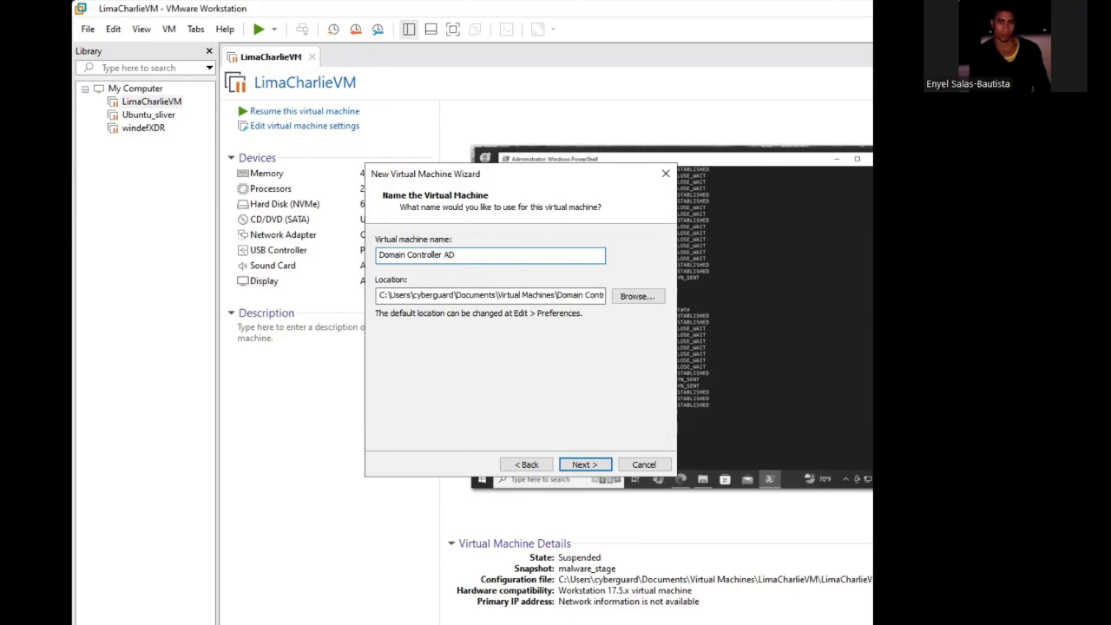
{"action": "left_click", "coordinate": [584, 465]}
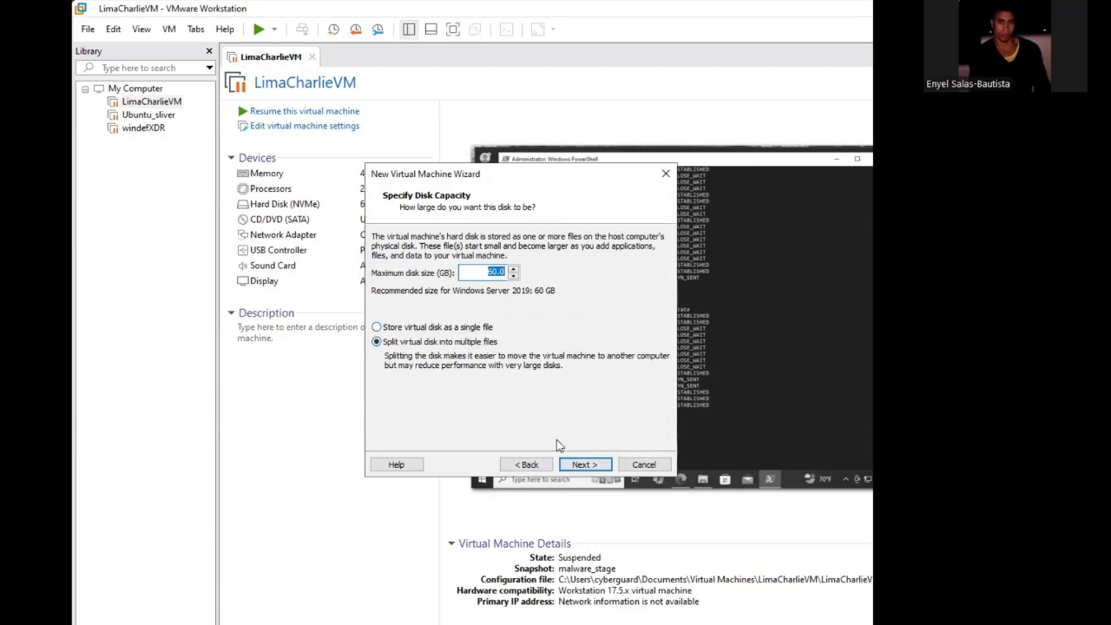
{"action": "left_click", "coordinate": [592, 464]}
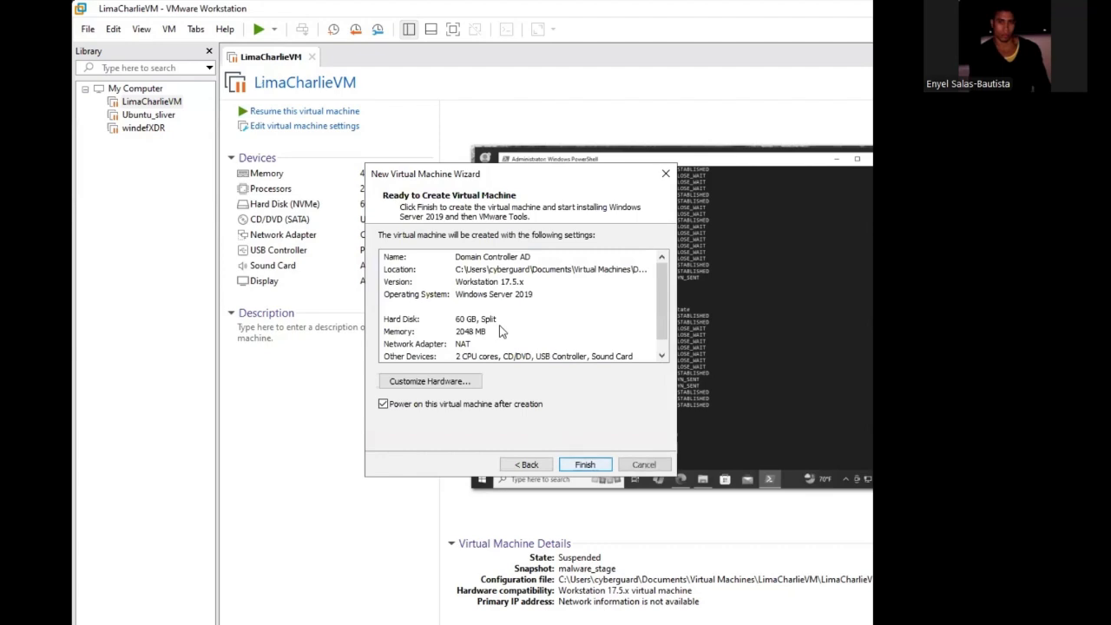
- Customize the new machine's network adapter to use the custom virtual network VMnet1 (NAT)
{"action": "left_click", "coordinate": [454, 388]}
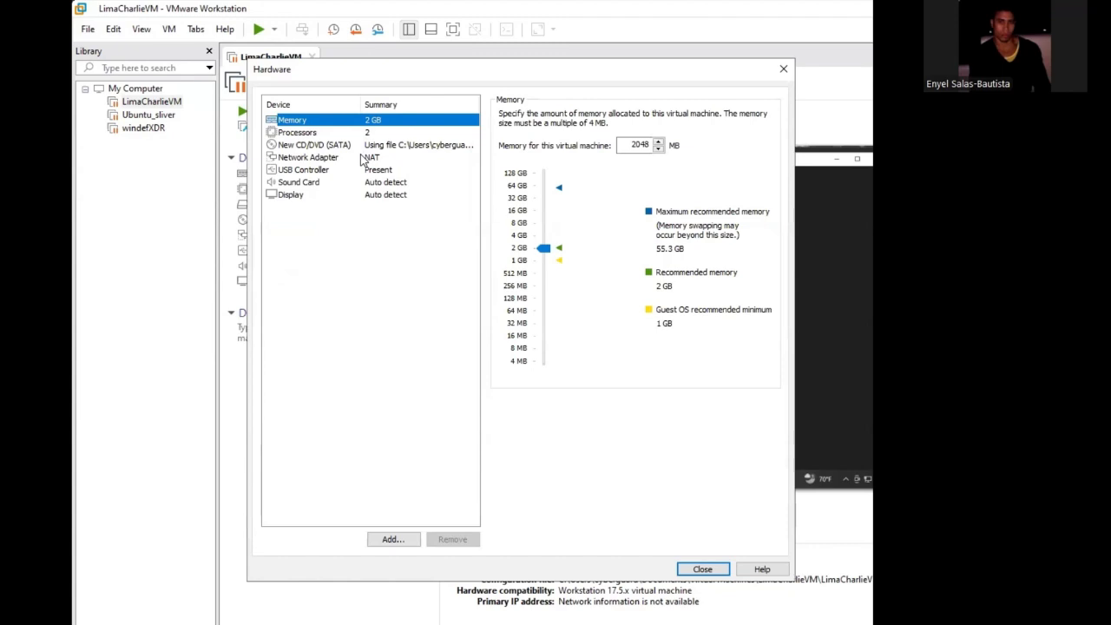
{"action": "left_click", "coordinate": [377, 158]}
{"action": "left_click", "coordinate": [560, 236]}
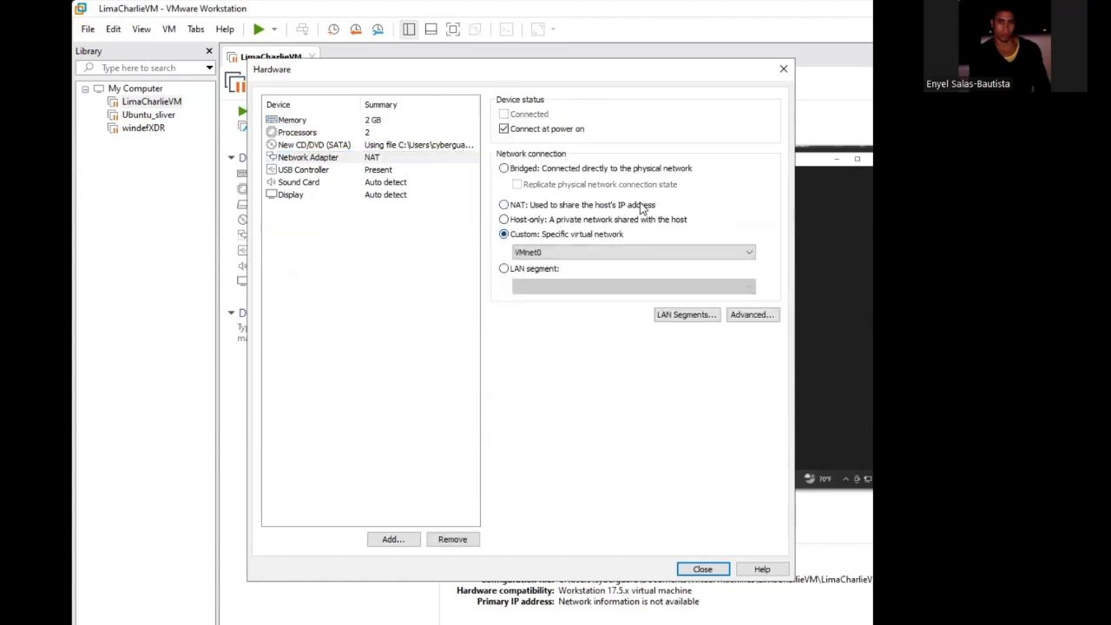
{"action": "left_click", "coordinate": [608, 252]}
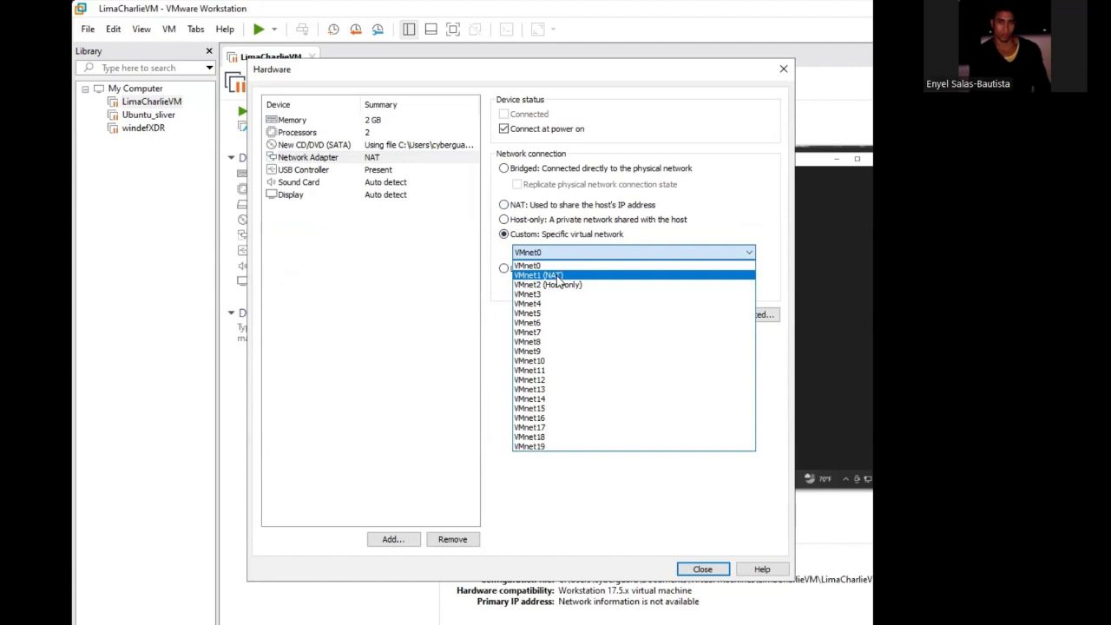
{"action": "left_click", "coordinate": [558, 276]}
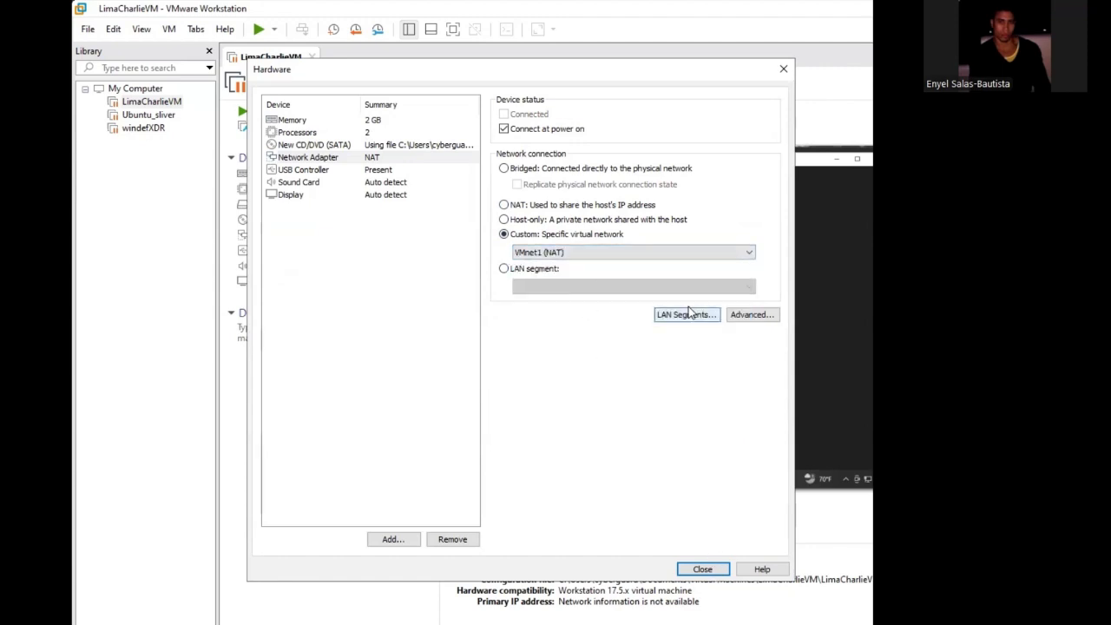
{"action": "left_click", "coordinate": [702, 571]}
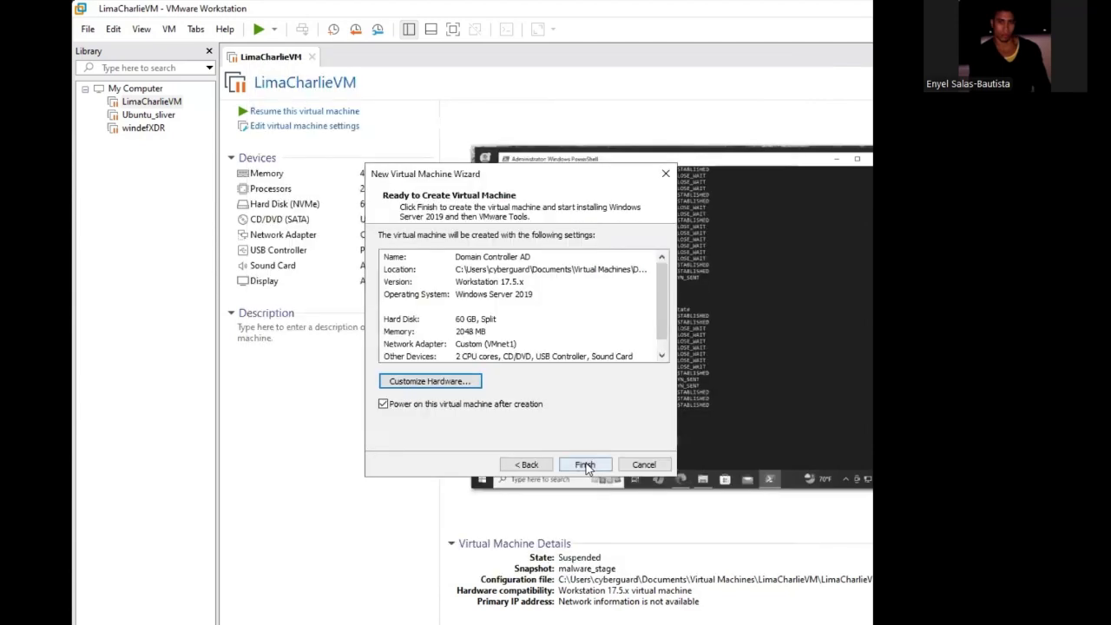
- Finish creating the Domain Controller AD virtual machine and boot it from the installation disc
{"action": "left_click", "coordinate": [584, 464]}
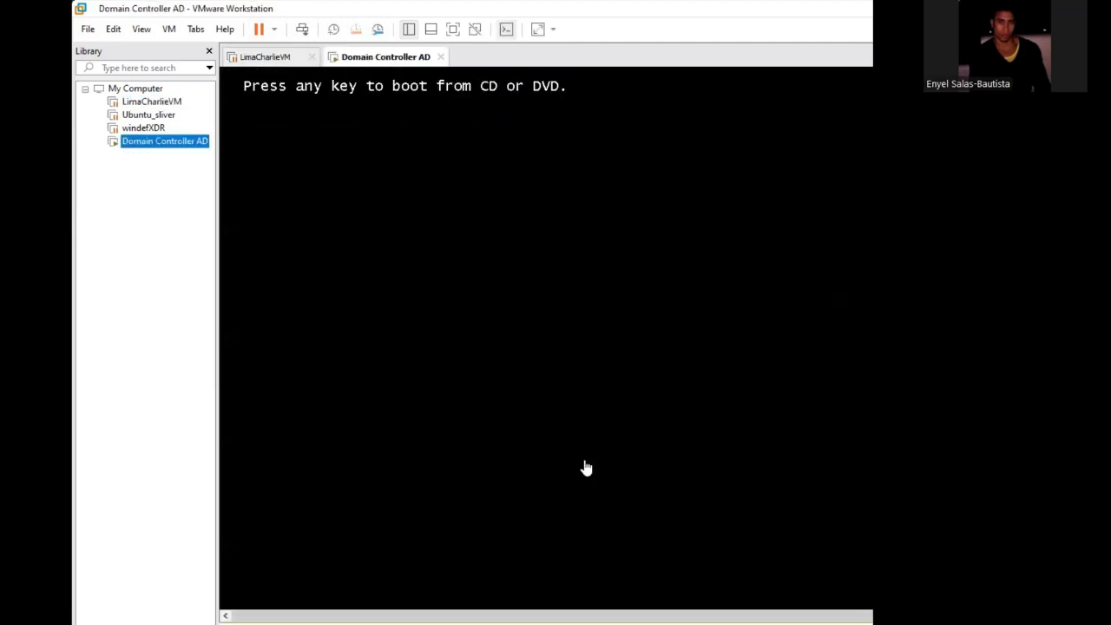
{"action": "key", "text": "Return"}
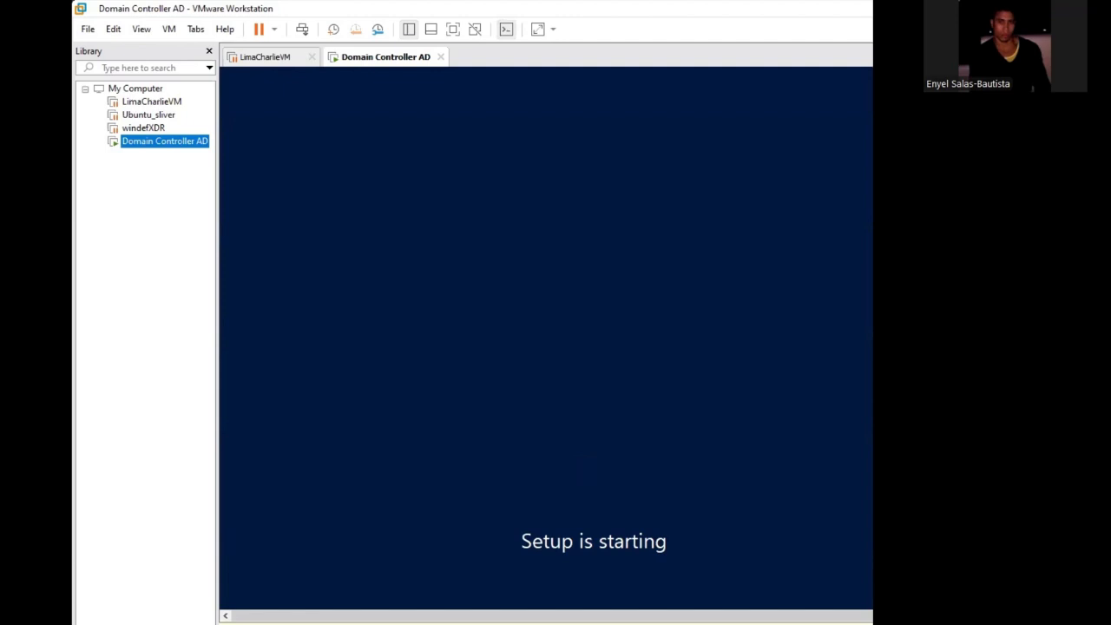
{"action": "key", "text": "ctrl+alt"}
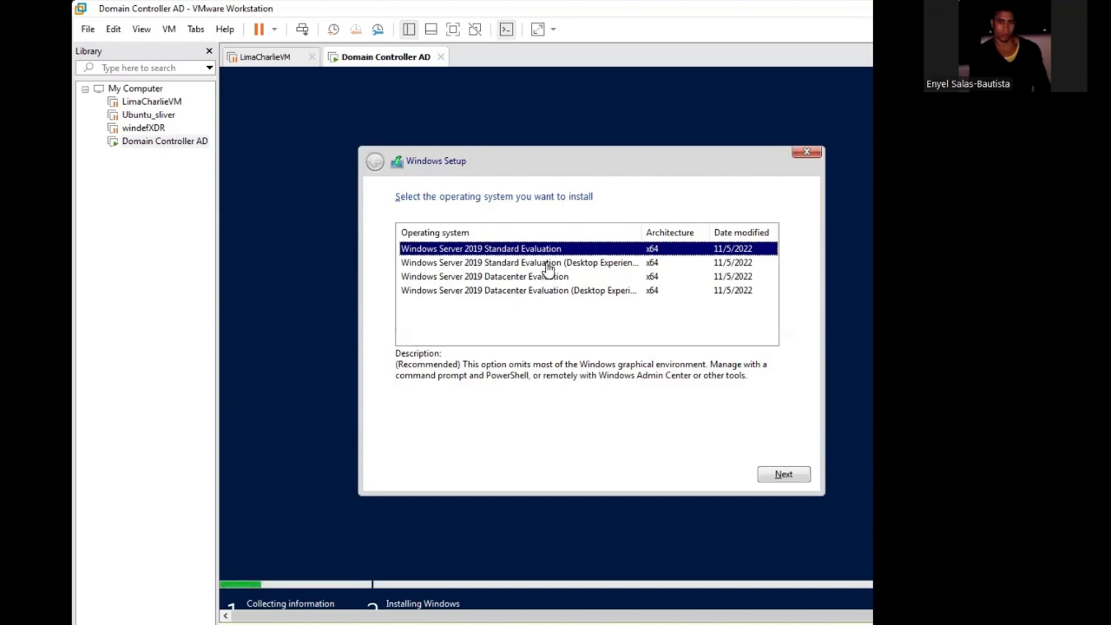
- Try to install Windows Server 2019 Standard Evaluation (Desktop Experience) on the Domain Controller AD machine
{"action": "left_click", "coordinate": [519, 265]}
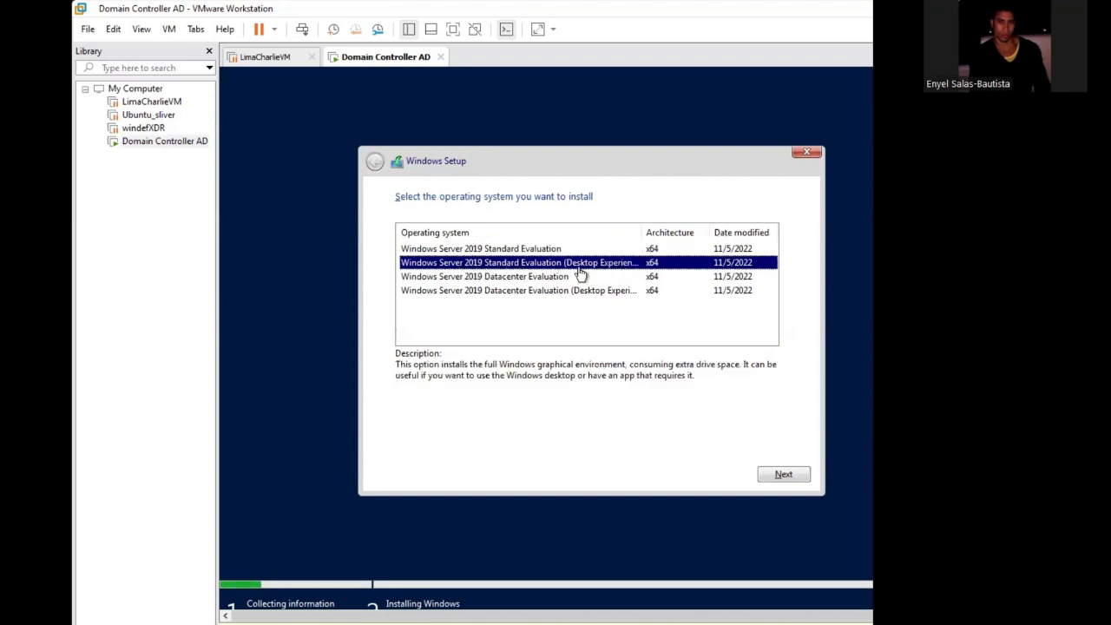
{"action": "left_click", "coordinate": [786, 473]}
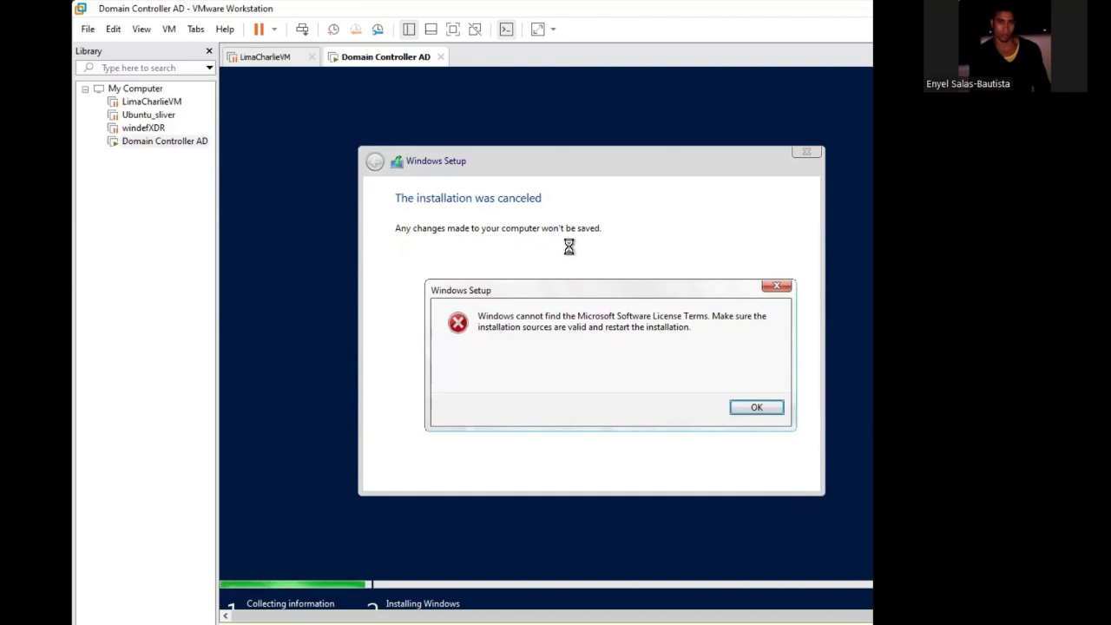
{"action": "left_click", "coordinate": [776, 285]}
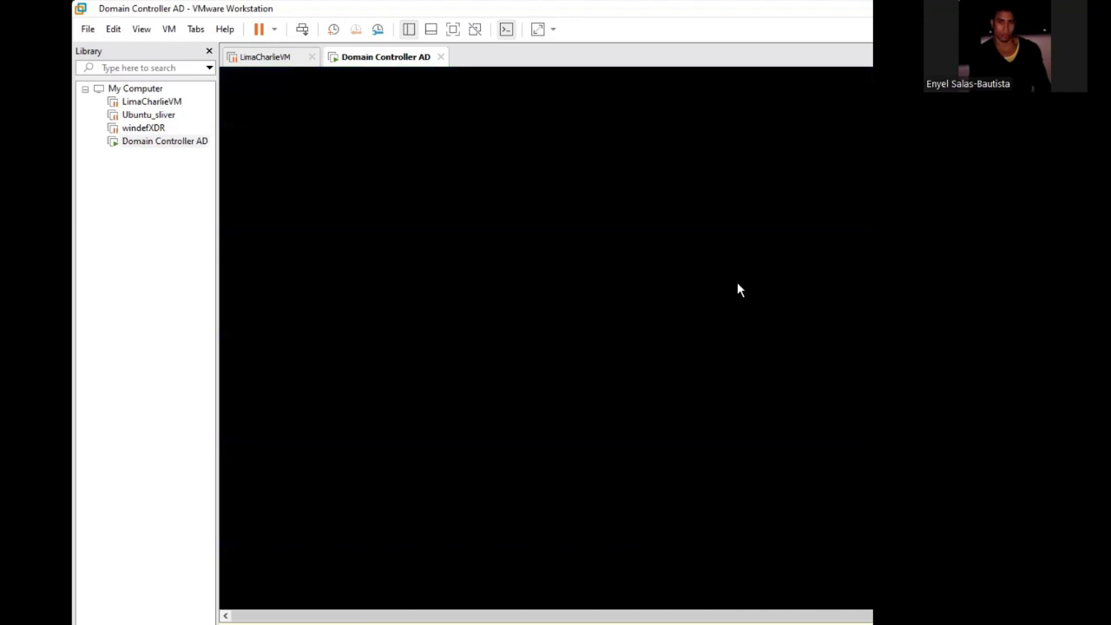
- Boot Windows Setup from the disc again and try to install Windows Server 2019 Datacenter Evaluation (Desktop Experience)
{"action": "key", "text": "Return"}
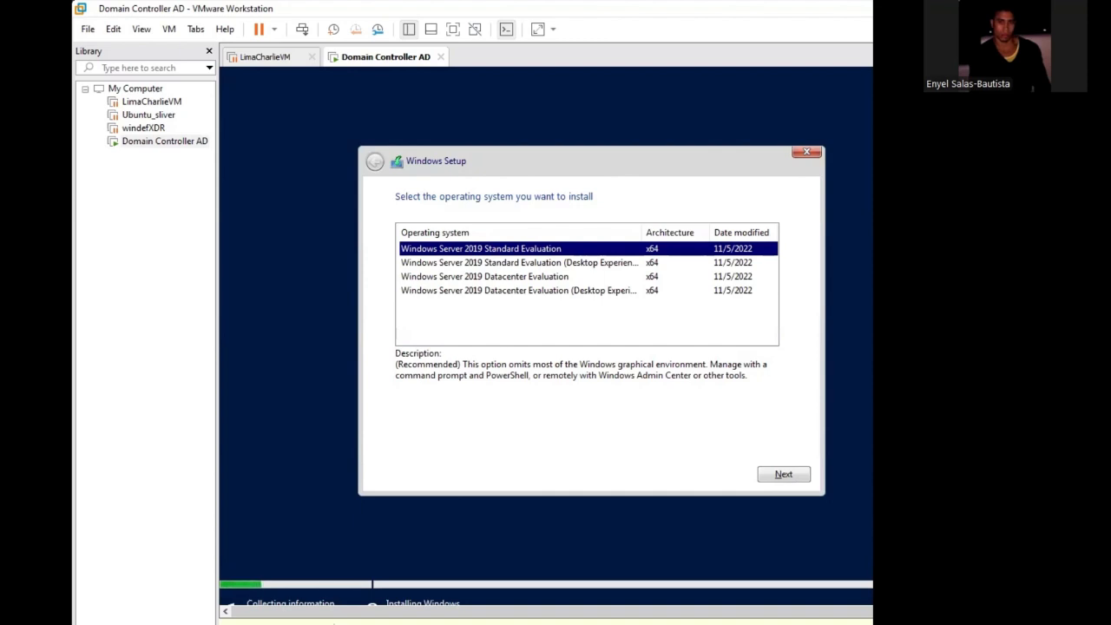
{"action": "left_click", "coordinate": [519, 262]}
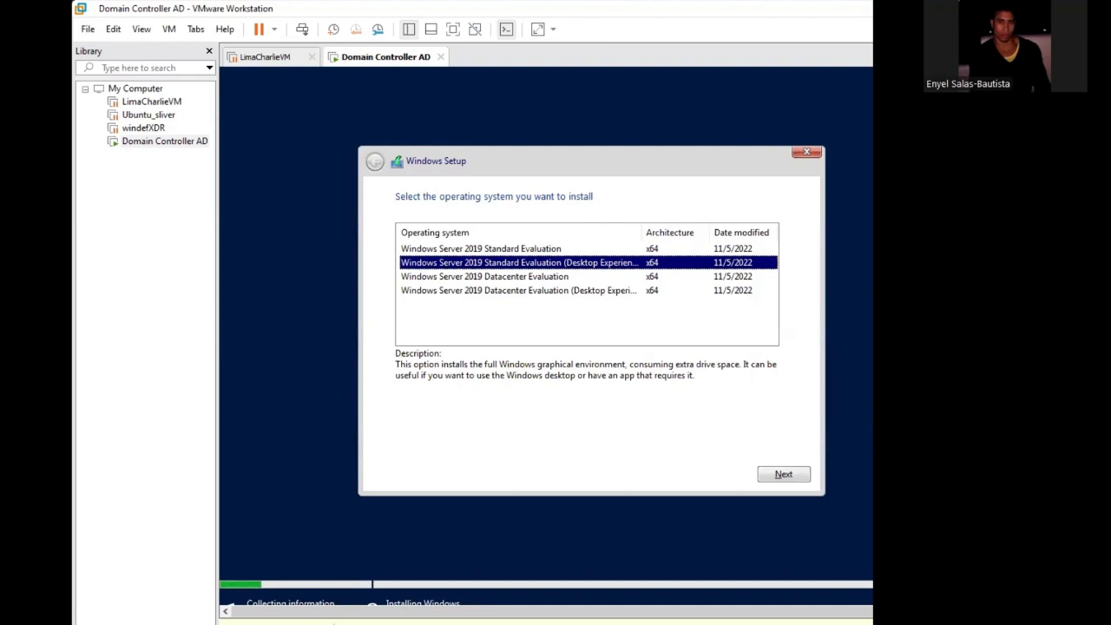
{"action": "left_click", "coordinate": [484, 277]}
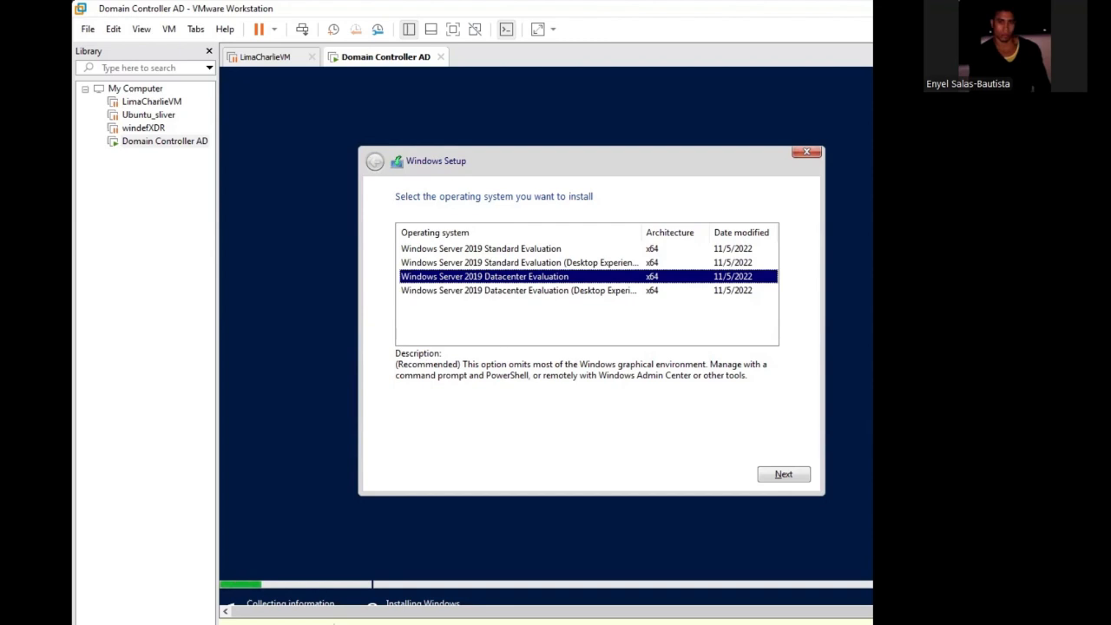
{"action": "left_click", "coordinate": [518, 290]}
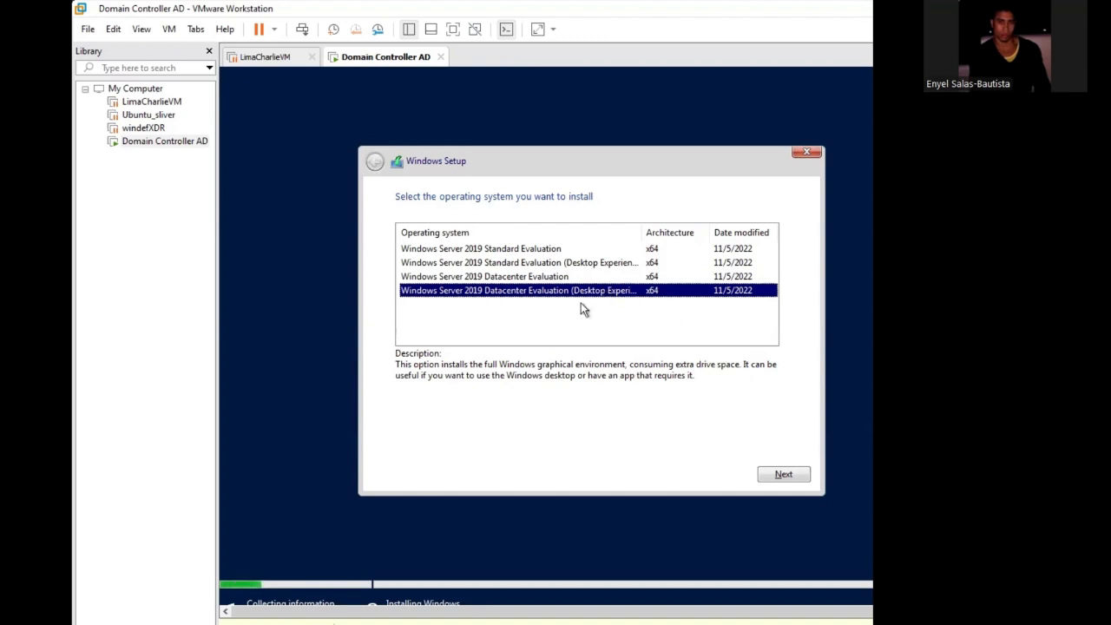
{"action": "left_click", "coordinate": [791, 478]}
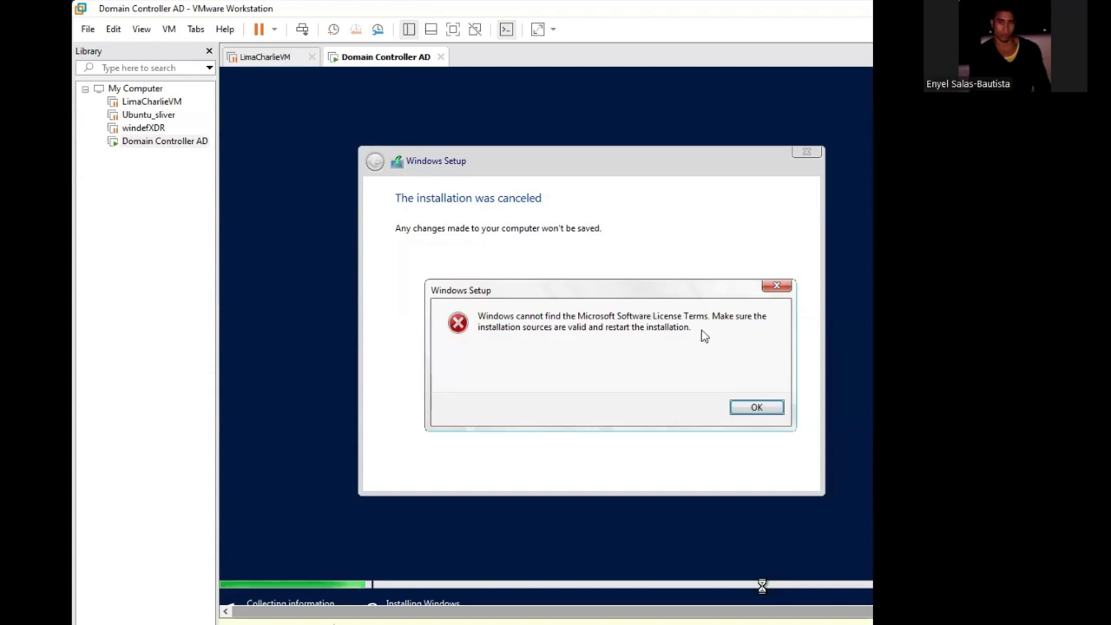
{"action": "left_click", "coordinate": [770, 409]}
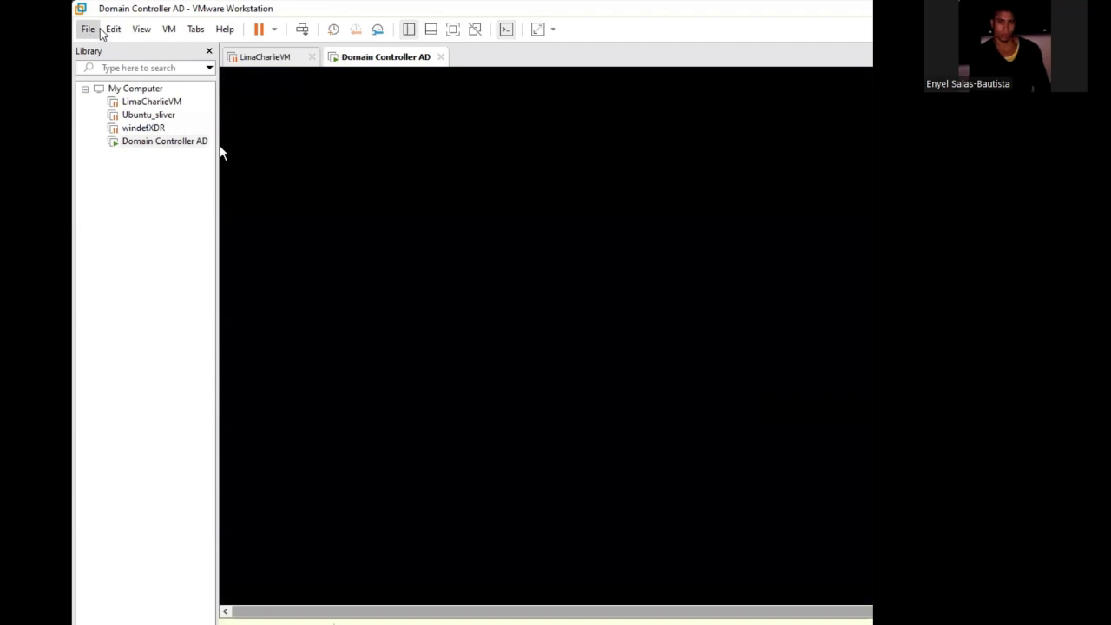
- Start a new typical virtual machine with the operating system installed later, choosing Microsoft Windows and version Windows Server 2019 as guest
{"action": "left_click", "coordinate": [142, 32]}
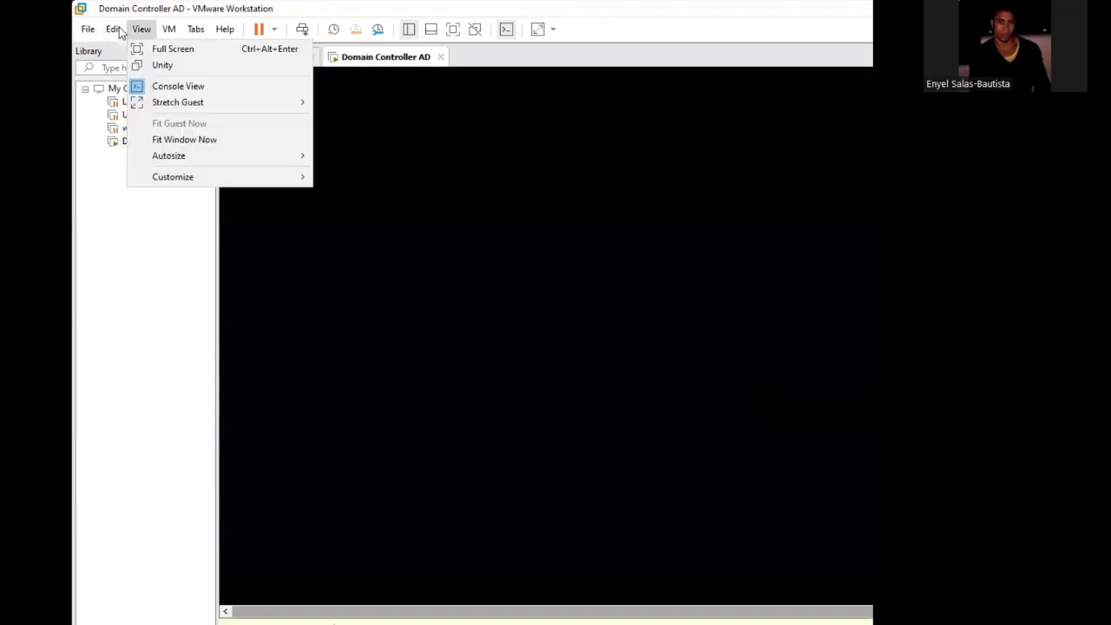
{"action": "left_click", "coordinate": [93, 36]}
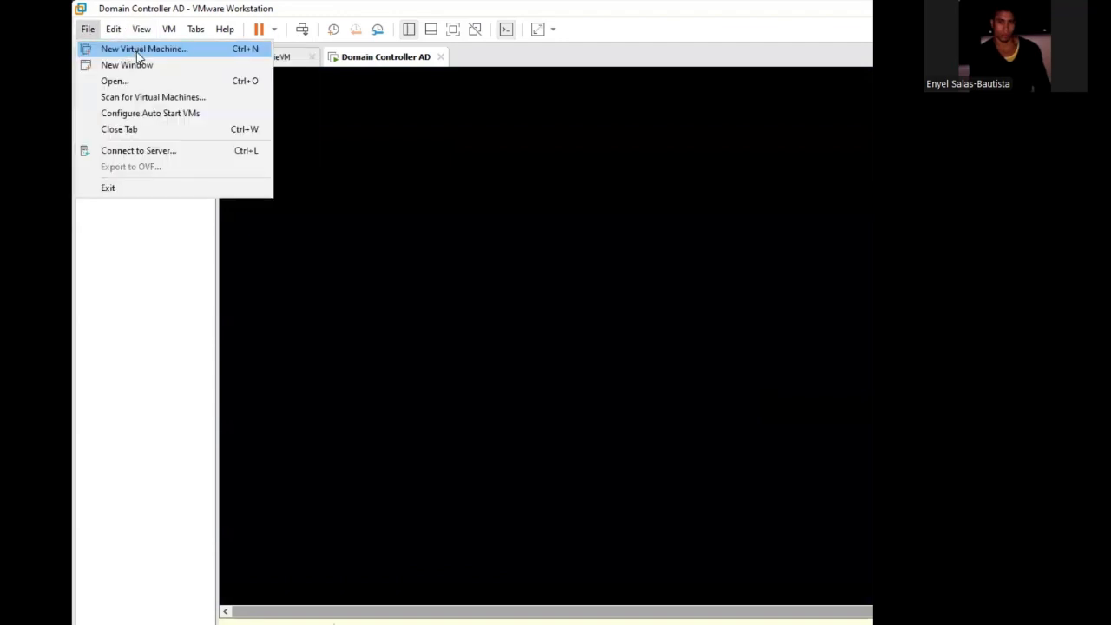
{"action": "left_click", "coordinate": [140, 54]}
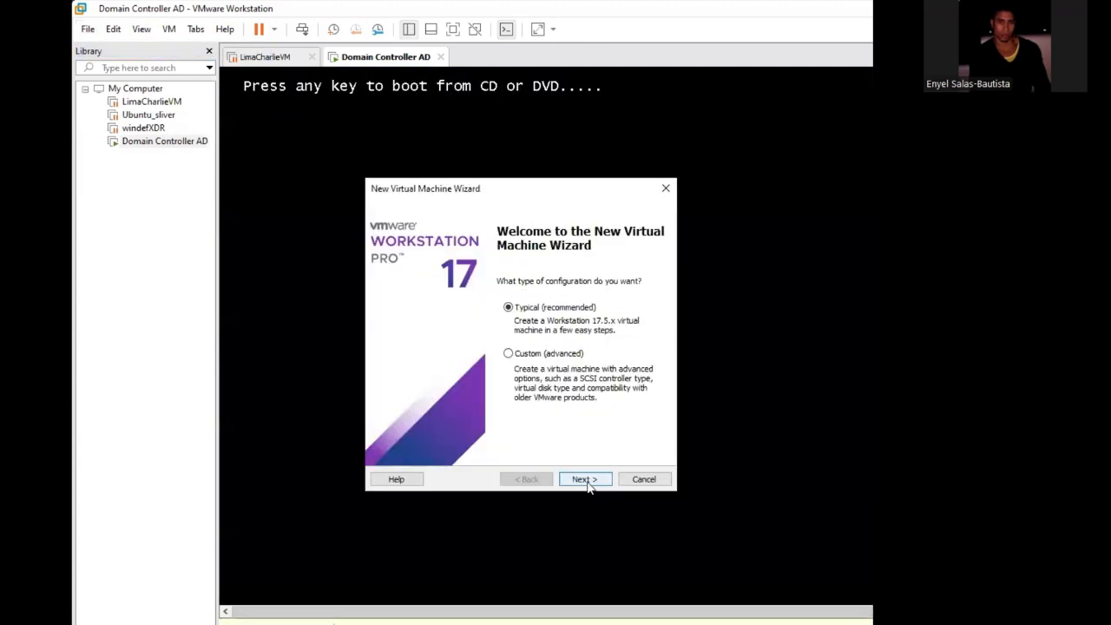
{"action": "left_click", "coordinate": [586, 482]}
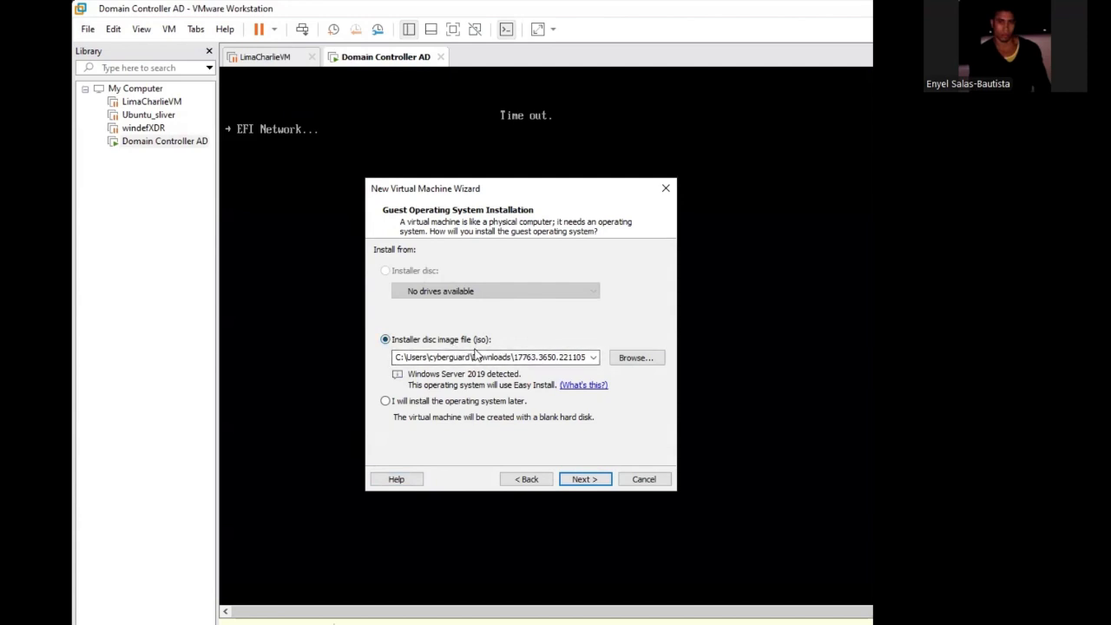
{"action": "left_click", "coordinate": [391, 403]}
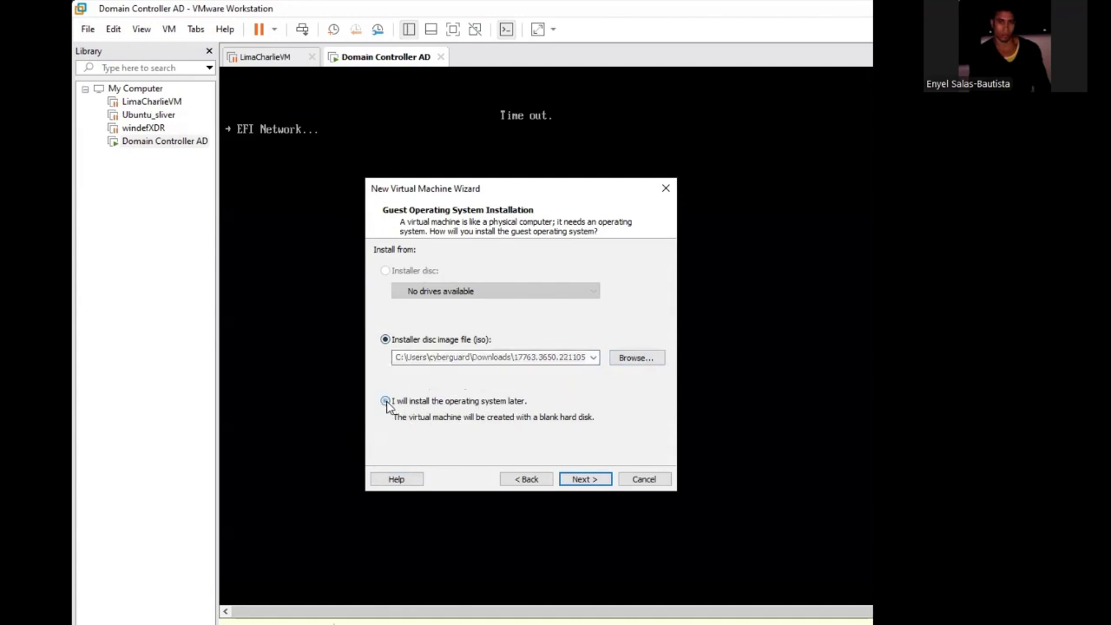
{"action": "left_click", "coordinate": [573, 478]}
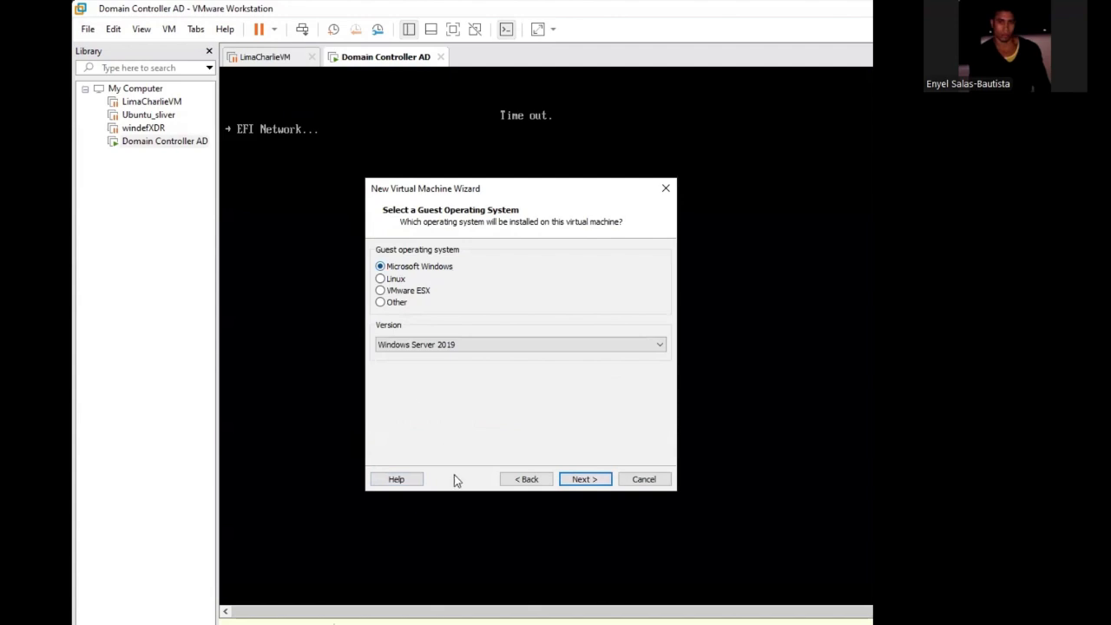
{"action": "left_click", "coordinate": [496, 347]}
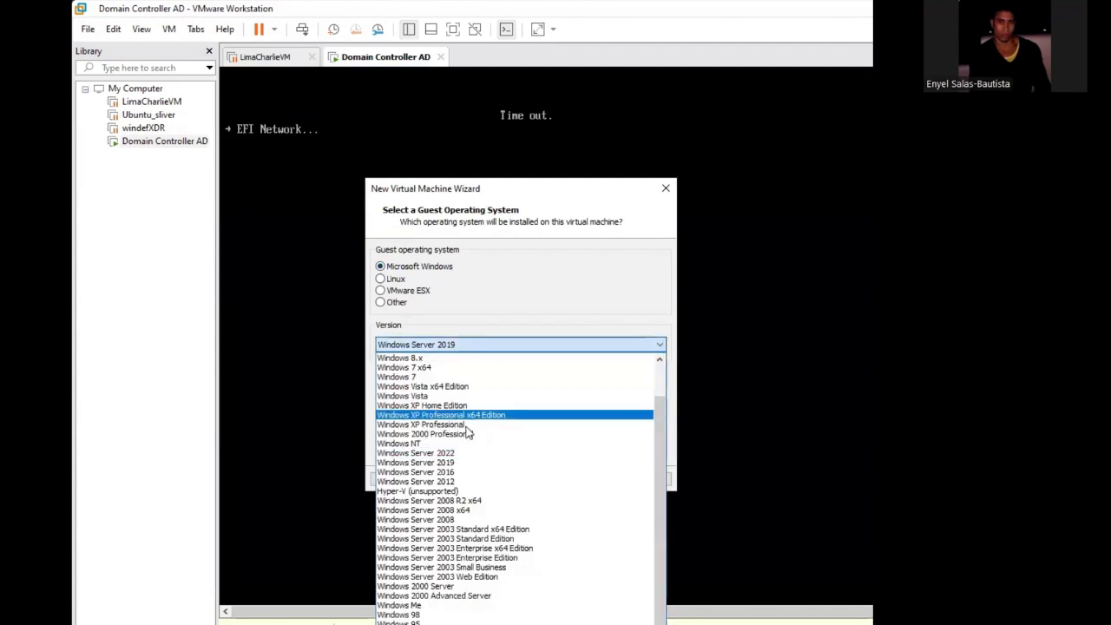
{"action": "left_click", "coordinate": [452, 464]}
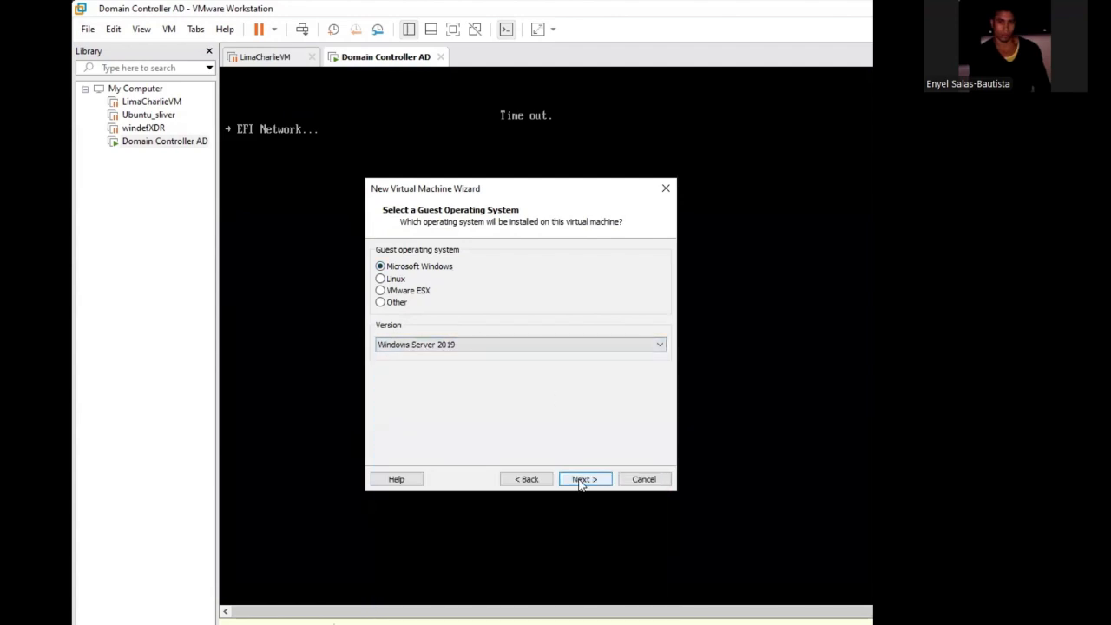
{"action": "left_click", "coordinate": [581, 478]}
- Name the virtual machine AD Domain Controller and accept a 60 GB virtual disk split into multiple files
{"action": "key", "text": "BackSpace"}
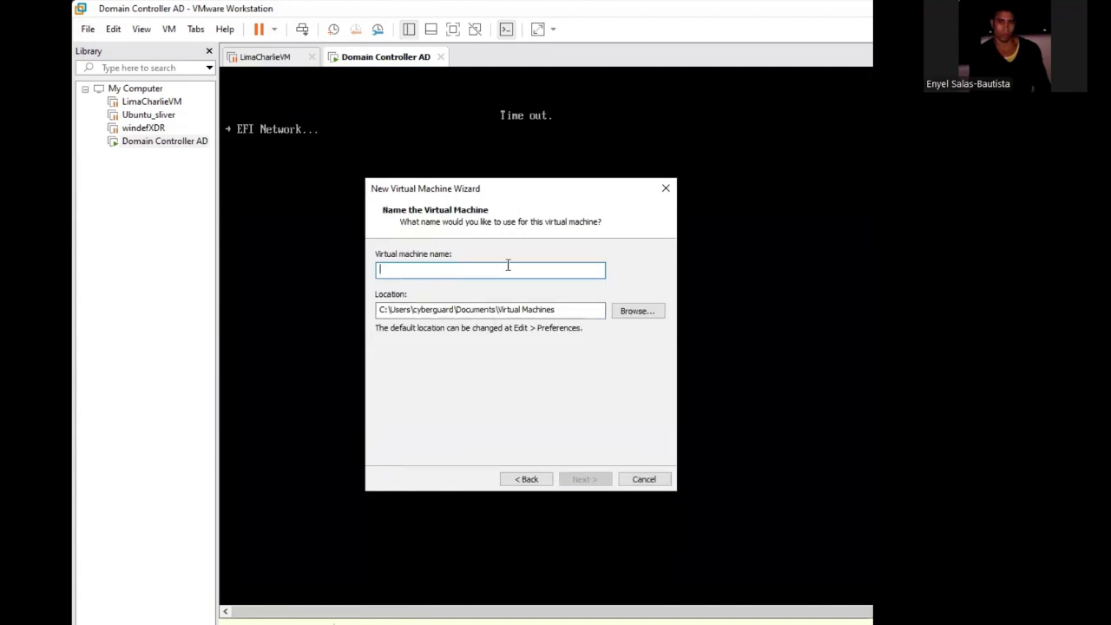
{"action": "type", "text": "AD"}
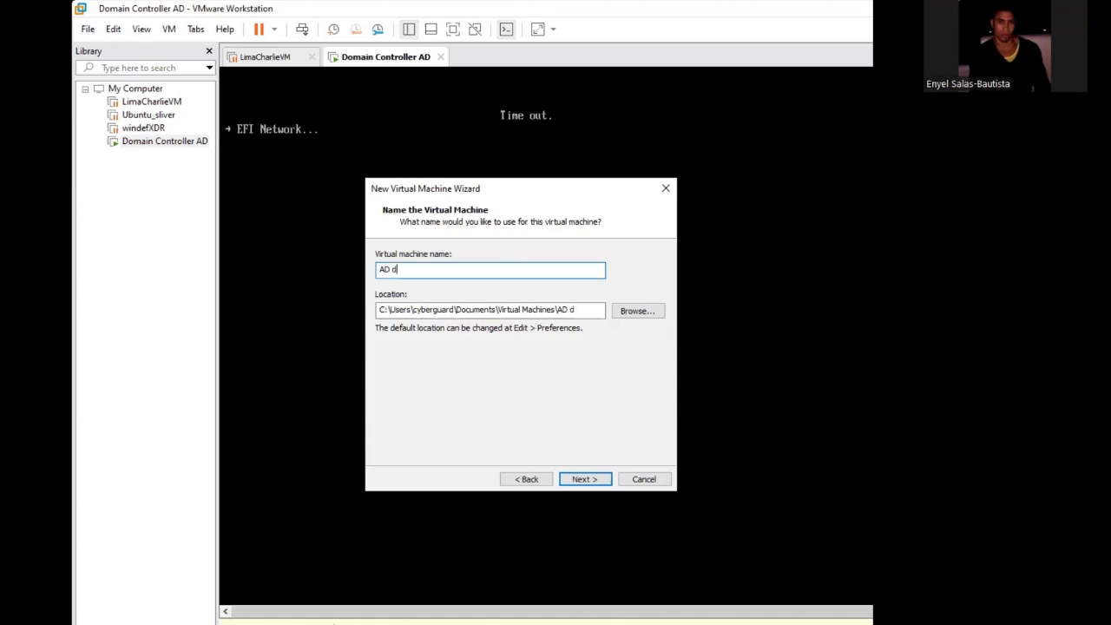
{"action": "type", "text": " Domain Controller"}
{"action": "left_click", "coordinate": [598, 481]}
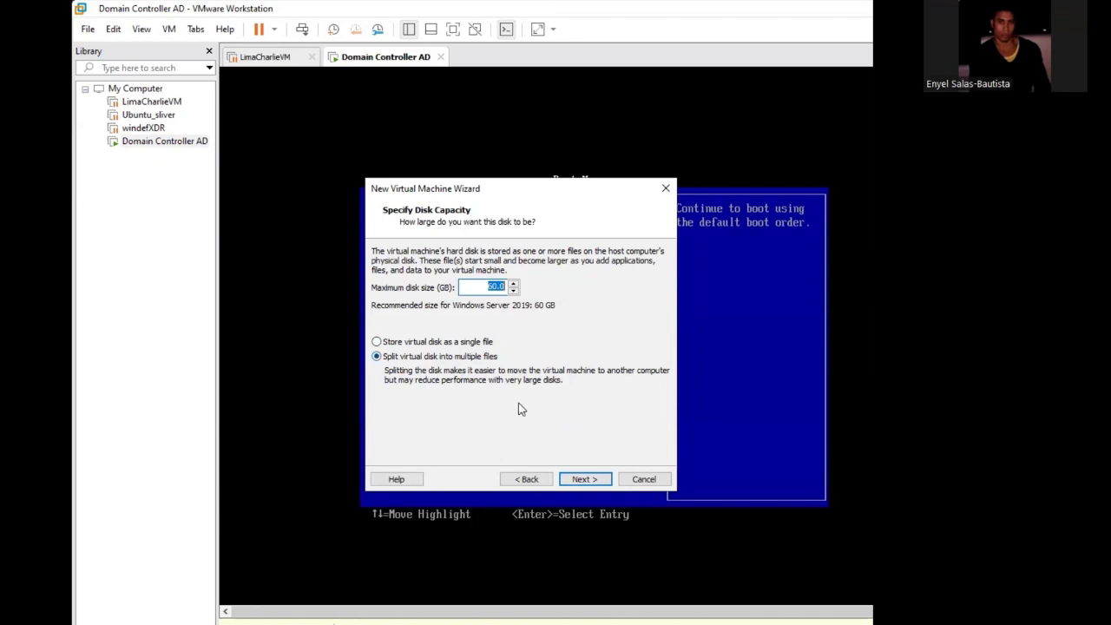
{"action": "left_click", "coordinate": [582, 480]}
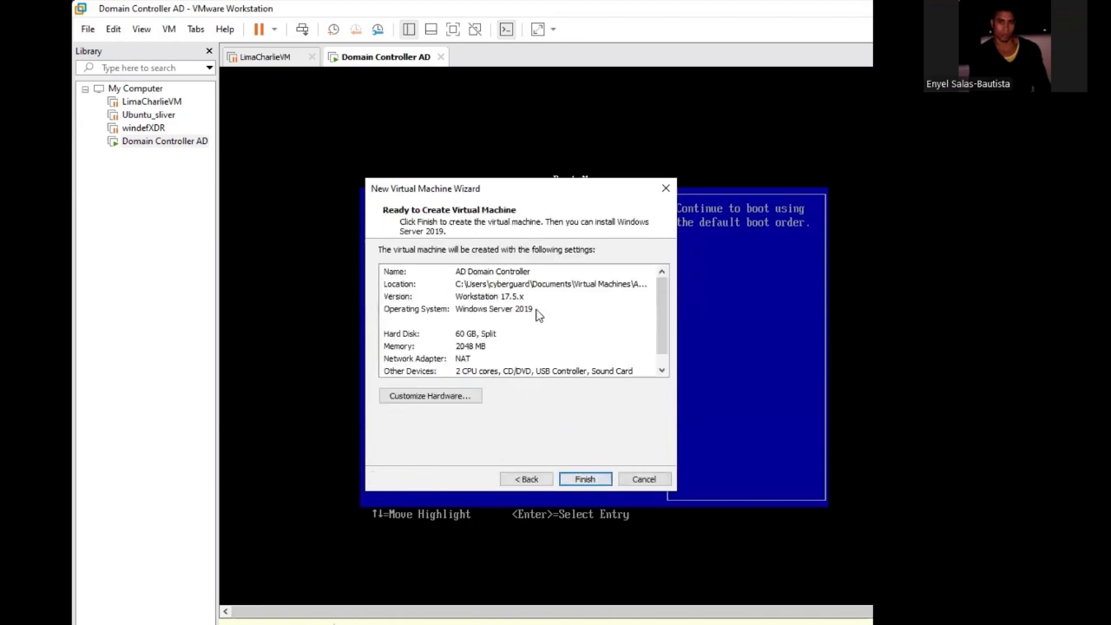
- Customize the new machine's hardware to use 8048 MB of memory
{"action": "left_click", "coordinate": [472, 396]}
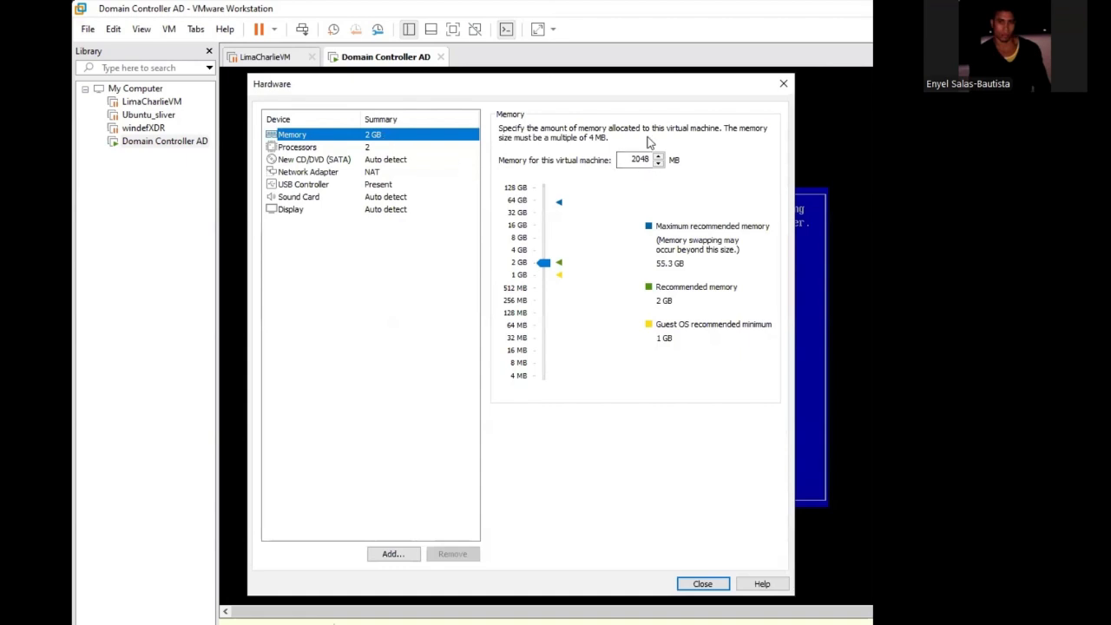
{"action": "left_click", "coordinate": [636, 160]}
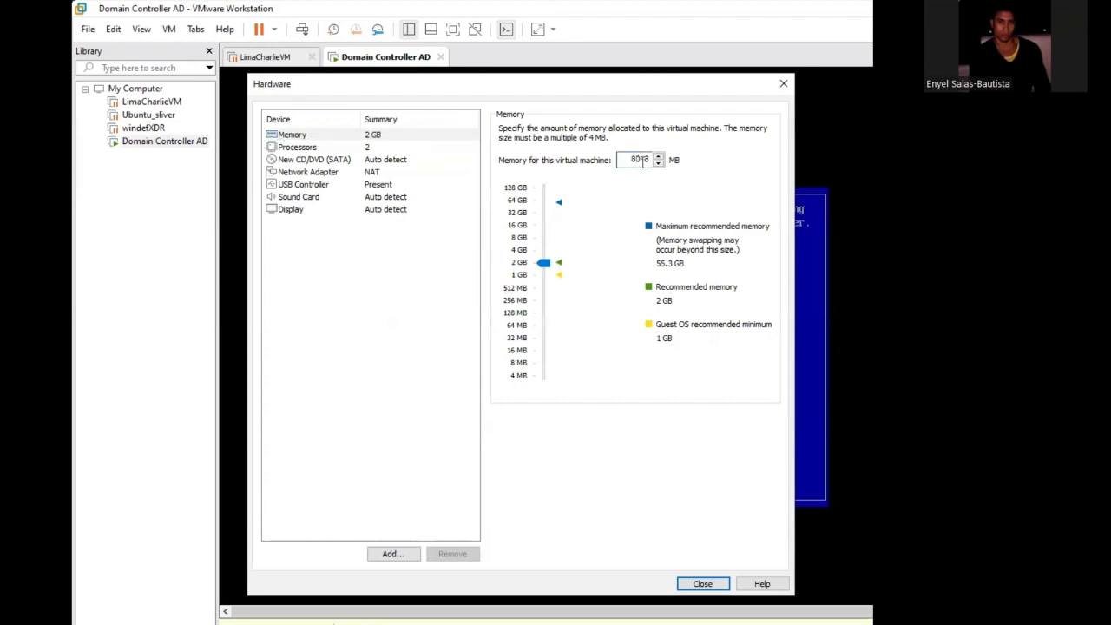
{"action": "left_click", "coordinate": [380, 164]}
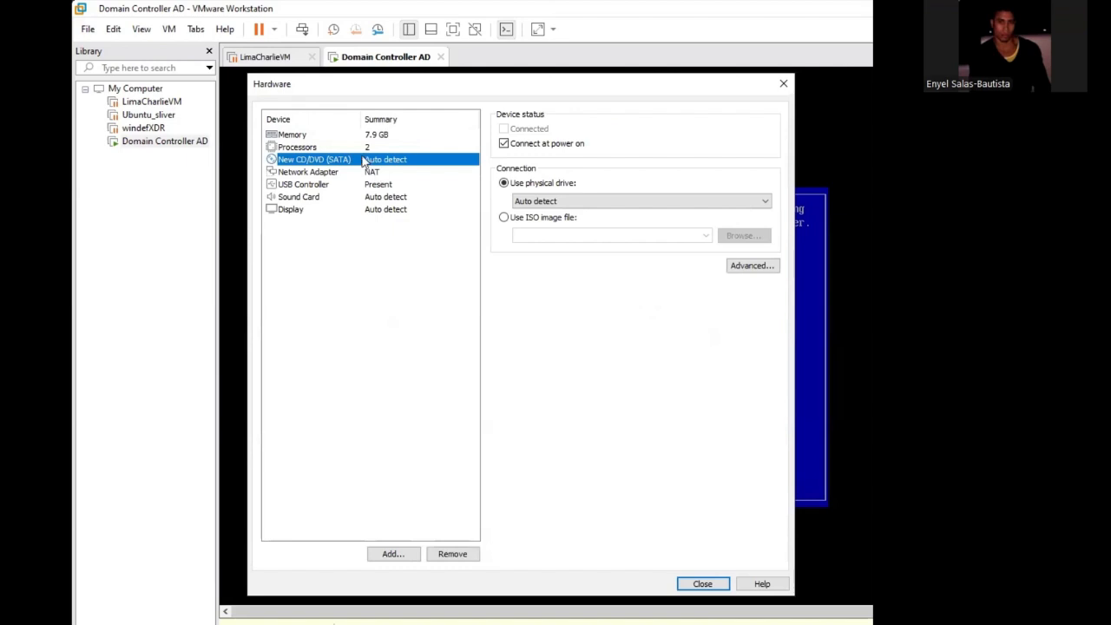
- Connect the network adapter to the custom virtual network VMnet1 (NAT) and finish creating the AD Domain Controller machine
{"action": "left_click", "coordinate": [369, 177]}
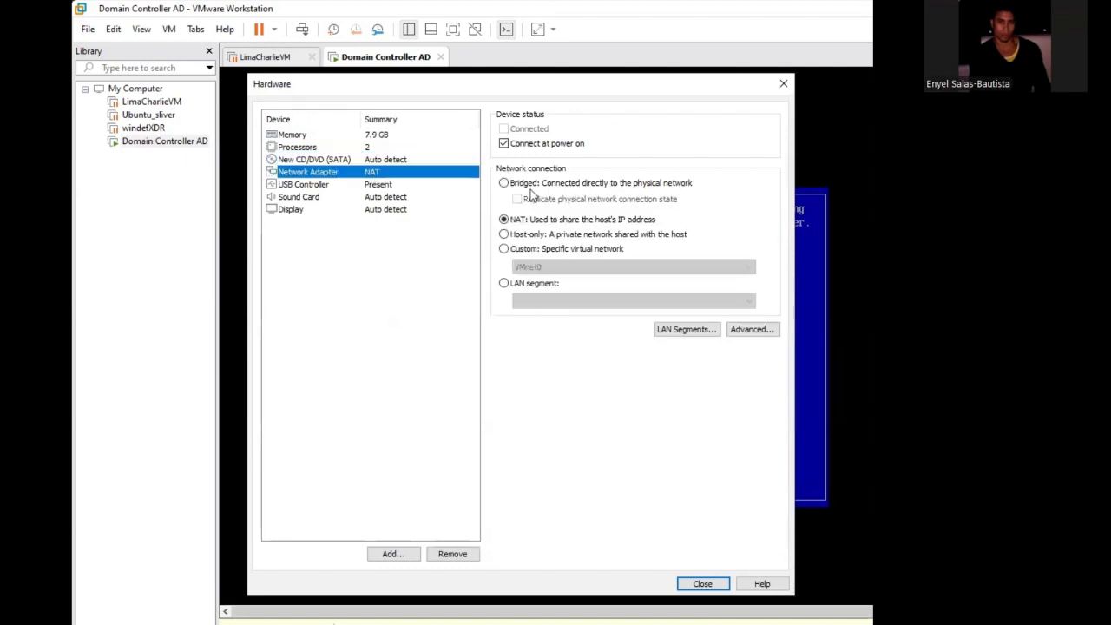
{"action": "left_click", "coordinate": [505, 249]}
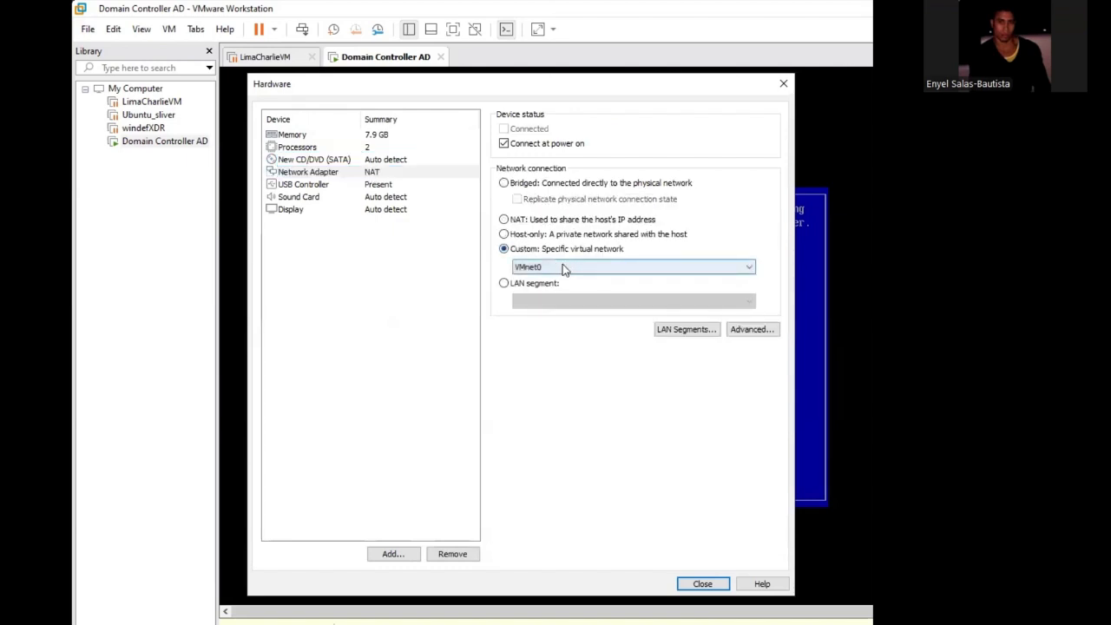
{"action": "left_click", "coordinate": [562, 267]}
{"action": "left_click", "coordinate": [575, 288]}
{"action": "left_click", "coordinate": [704, 585]}
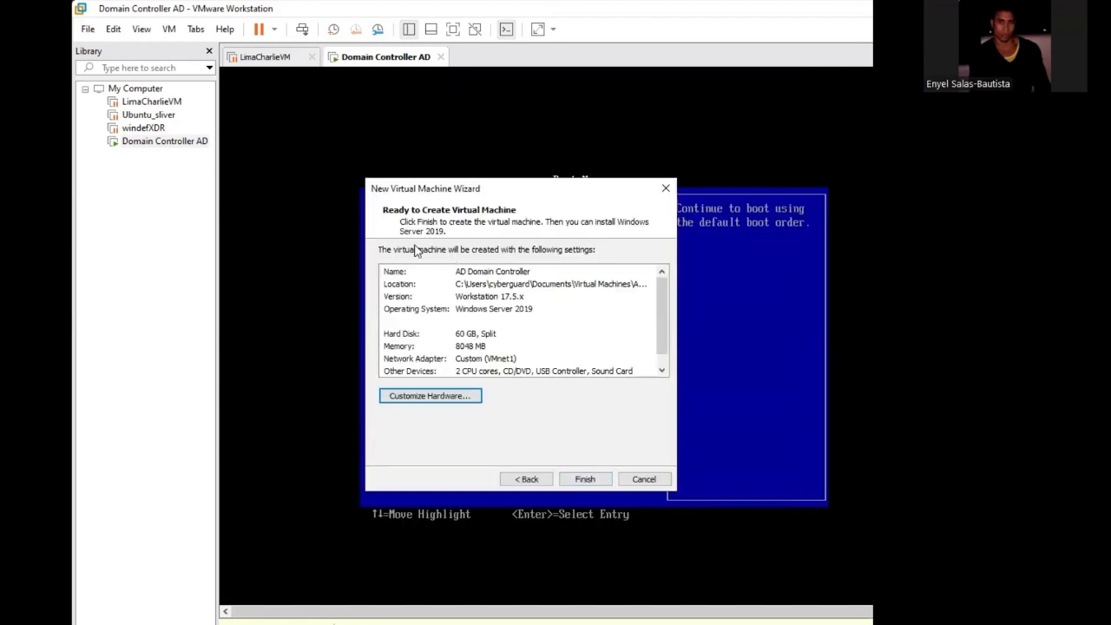
{"action": "left_click_drag", "start_coordinate": [657, 289], "coordinate": [670, 351]}
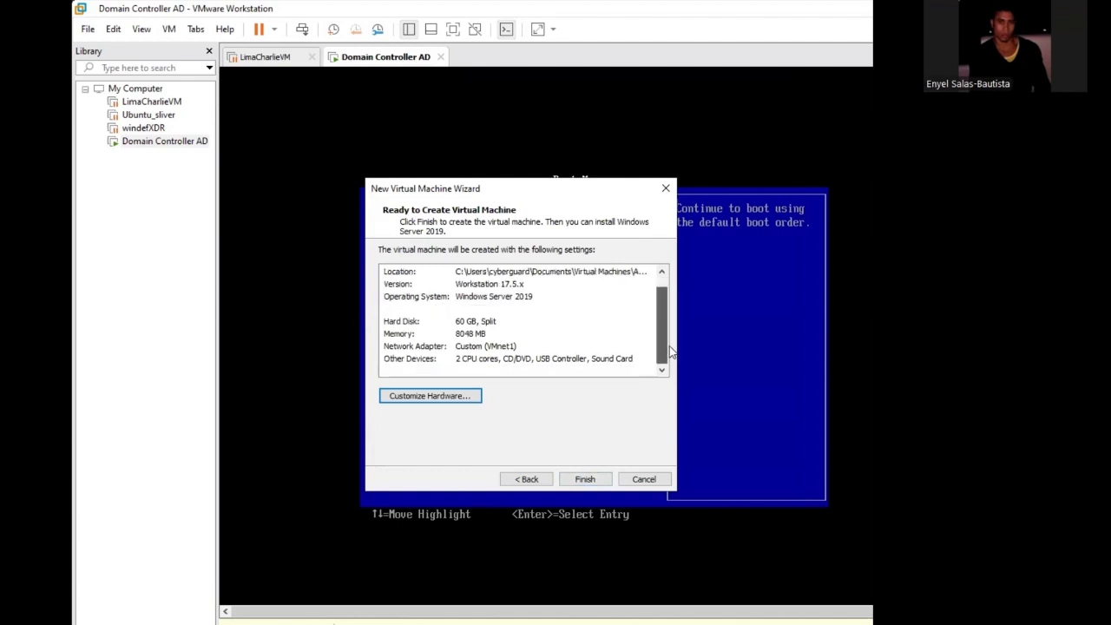
{"action": "left_click", "coordinate": [585, 479]}
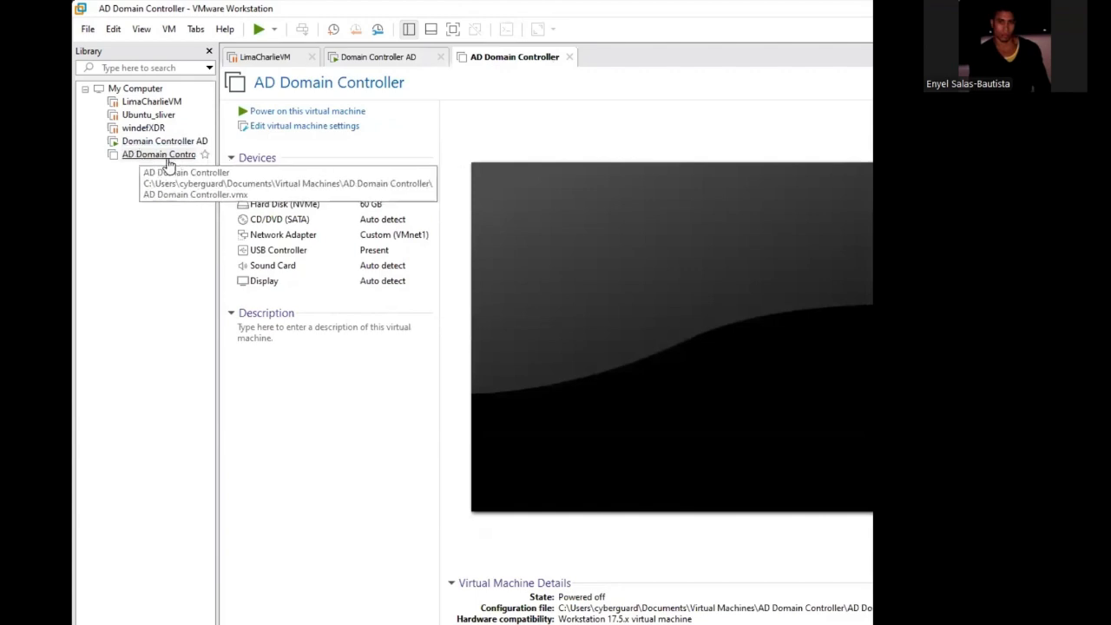
- Power off the old Domain Controller AD virtual machine
{"action": "left_click", "coordinate": [164, 142]}
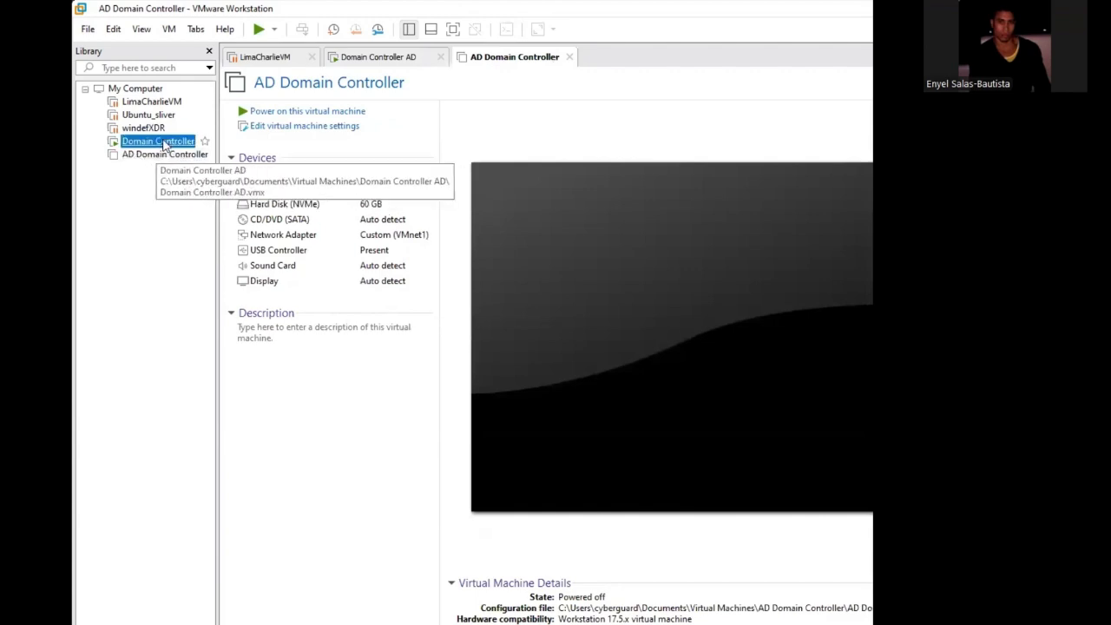
{"action": "right_click", "coordinate": [164, 143]}
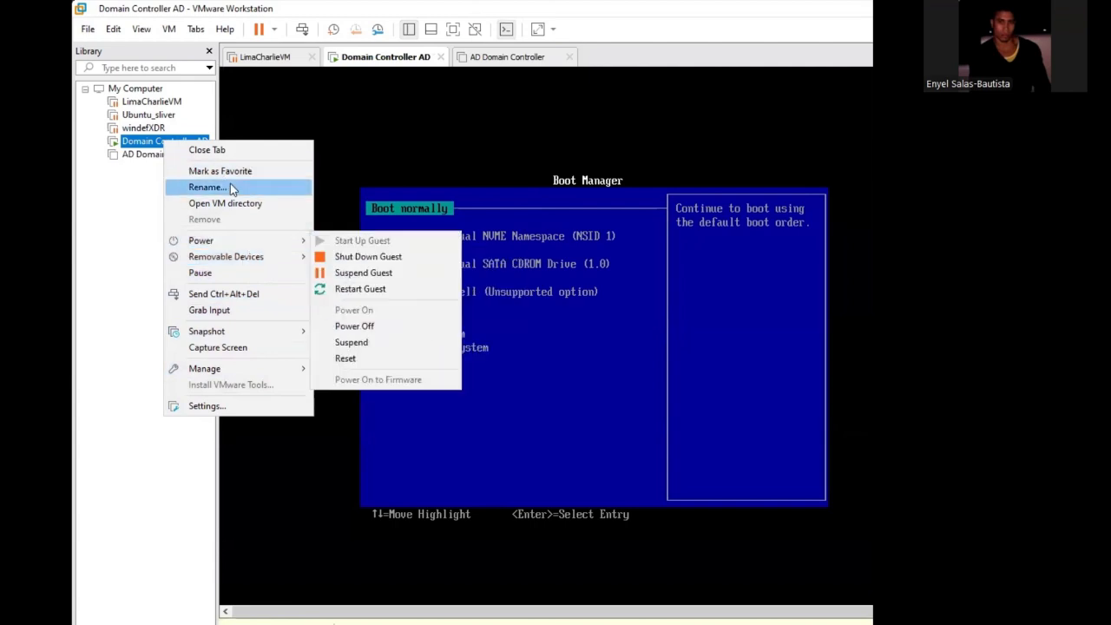
{"action": "mouse_move", "coordinate": [242, 248]}
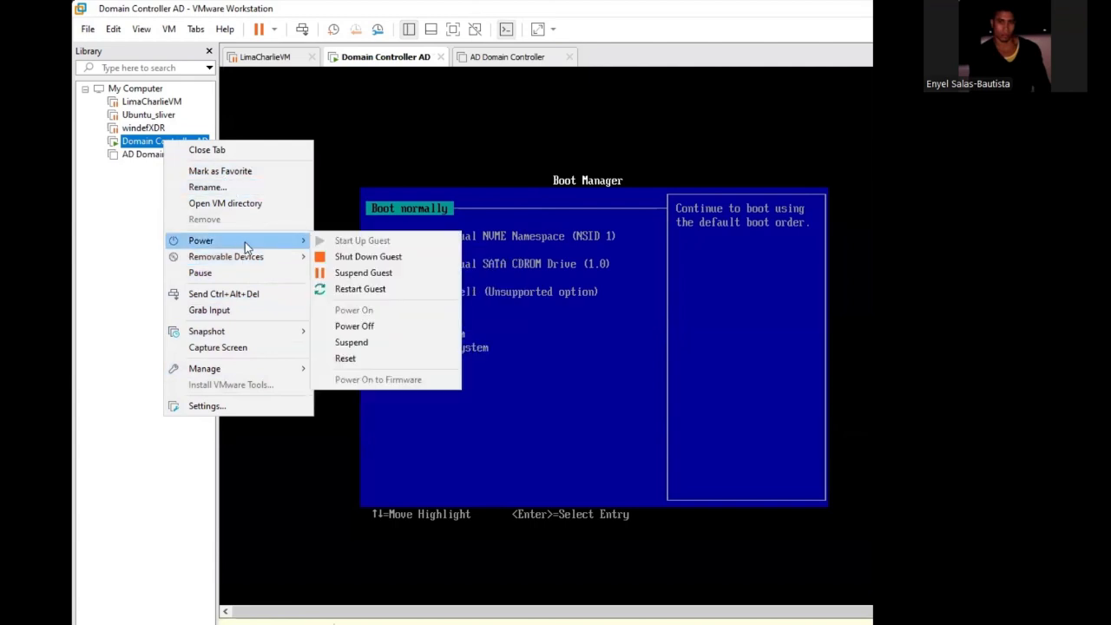
{"action": "left_click", "coordinate": [368, 330]}
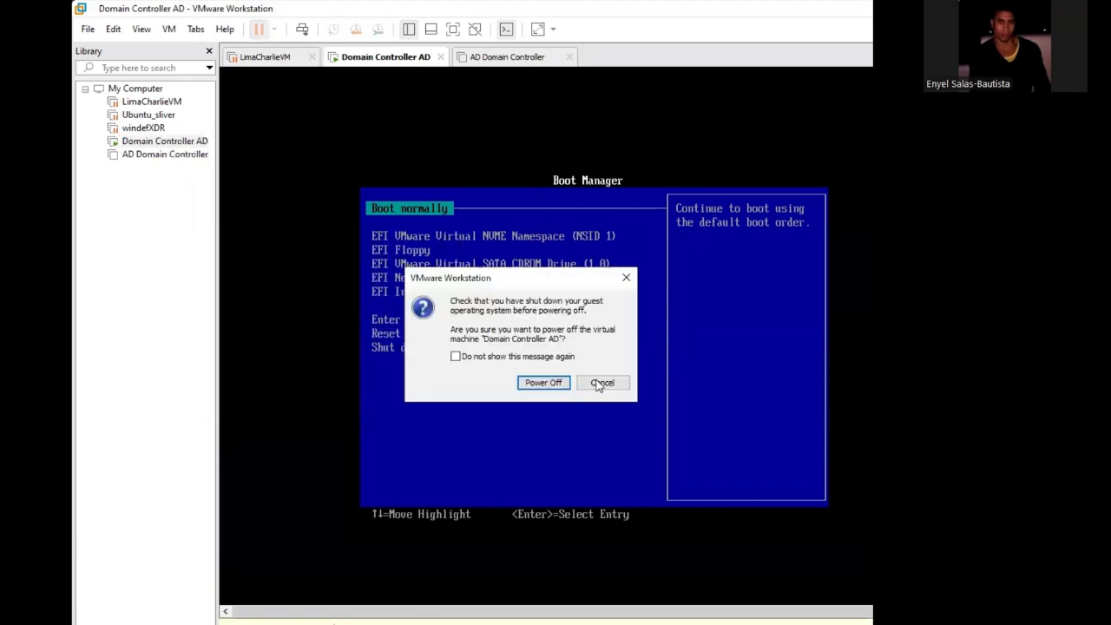
{"action": "left_click", "coordinate": [547, 383]}
- Remove the Domain Controller AD virtual machine from the library
{"action": "left_click", "coordinate": [172, 143]}
{"action": "right_click", "coordinate": [171, 144]}
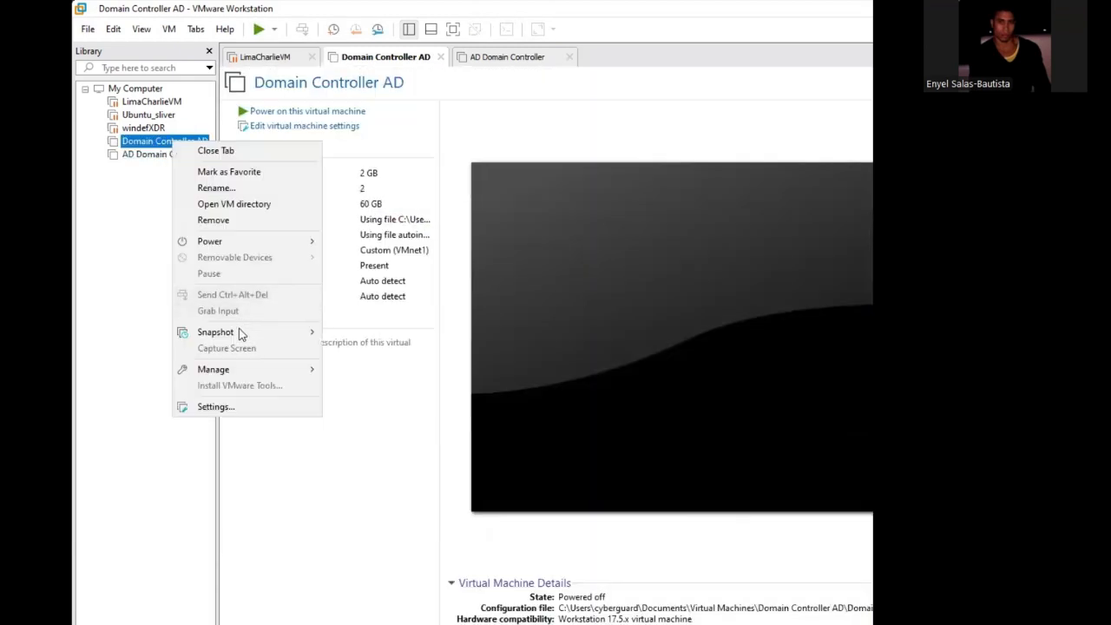
{"action": "left_click", "coordinate": [224, 220]}
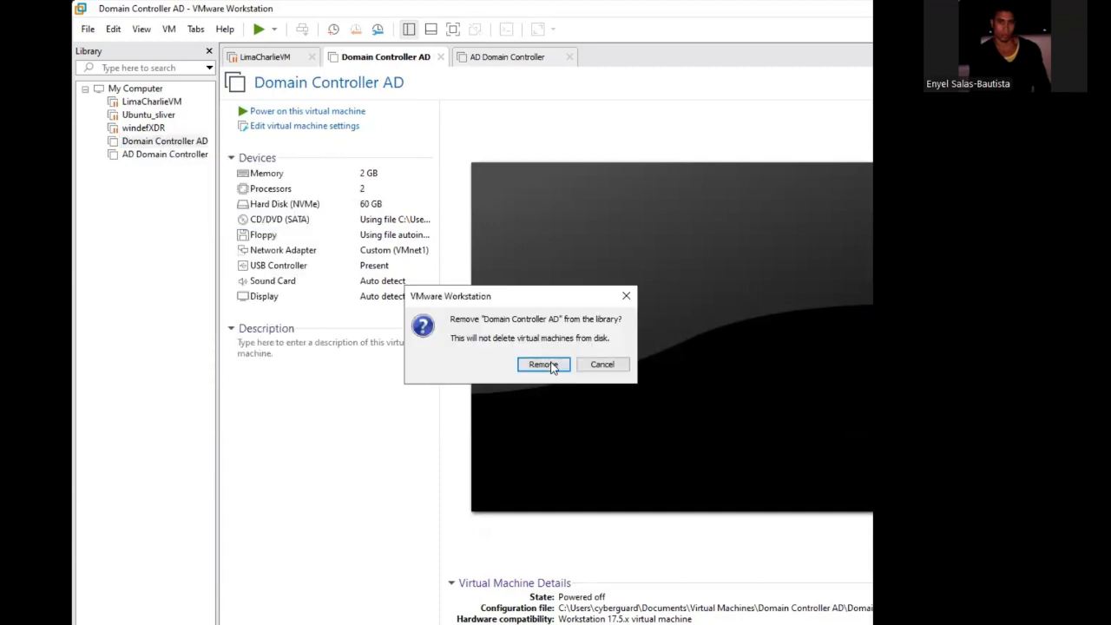
{"action": "left_click", "coordinate": [540, 364]}
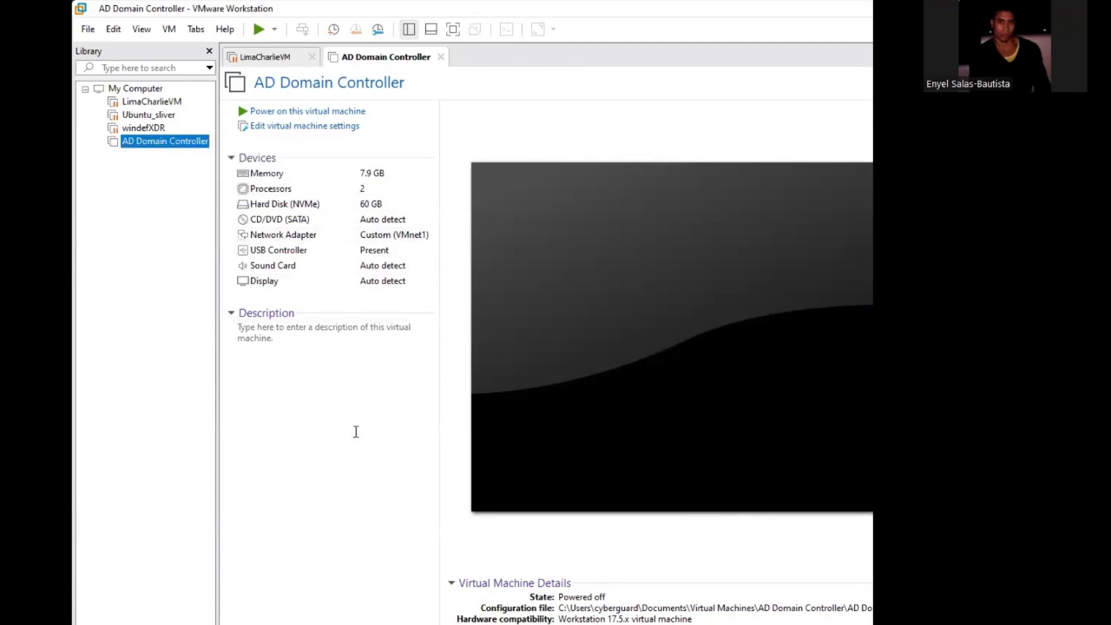
{"action": "left_click", "coordinate": [741, 602]}
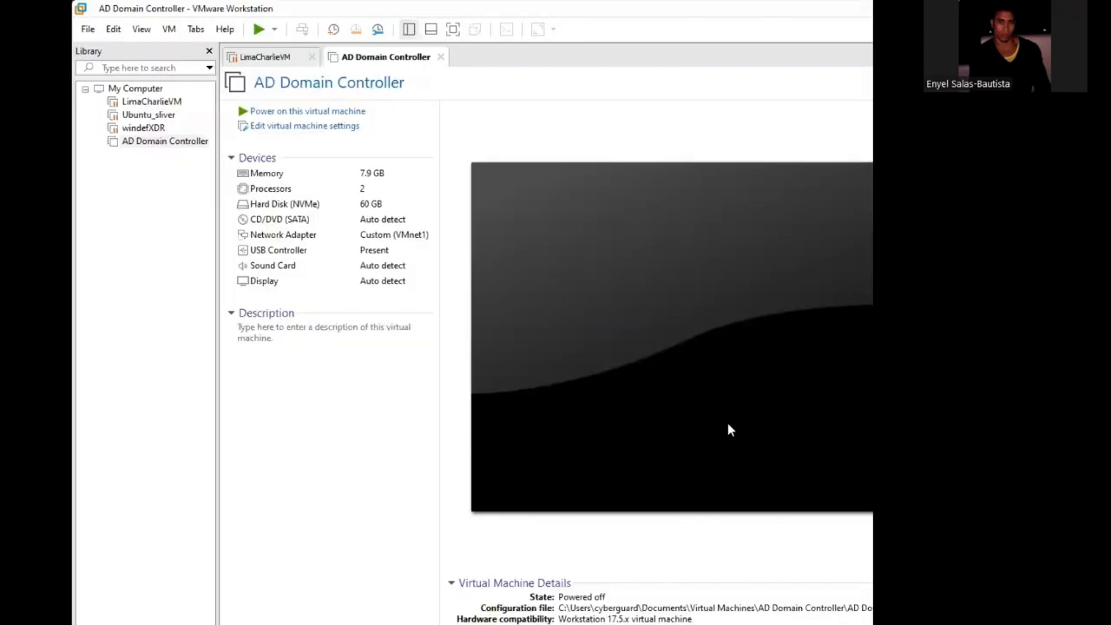
{"action": "left_click", "coordinate": [141, 102]}
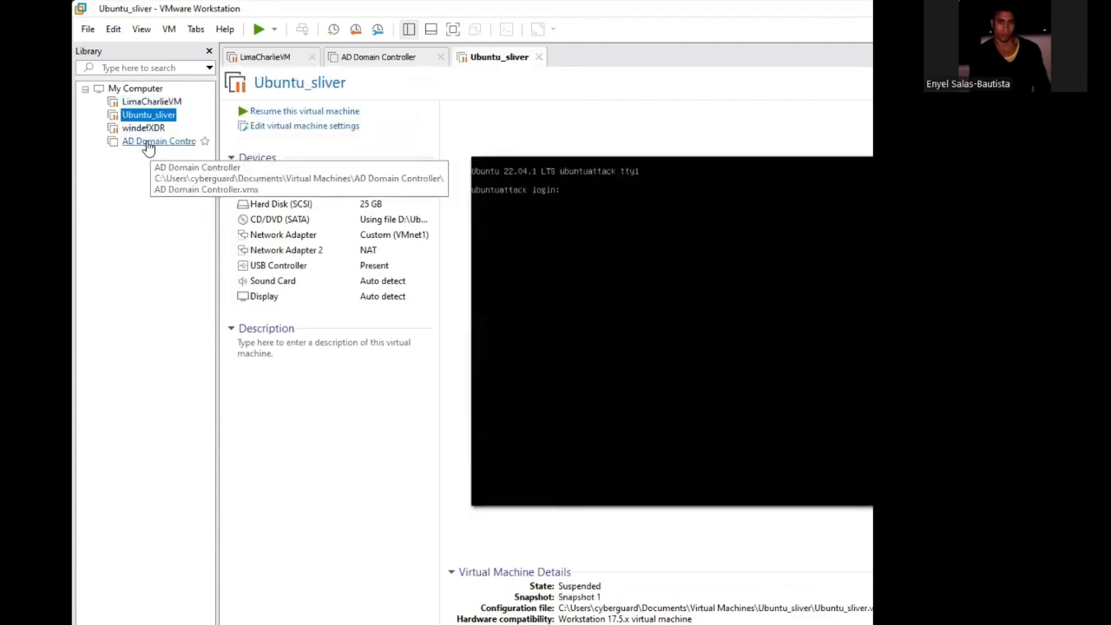
- Open the AD Domain Controller machine's settings and switch its CD/DVD (SATA) drive to use an ISO image file
{"action": "left_click", "coordinate": [148, 145]}
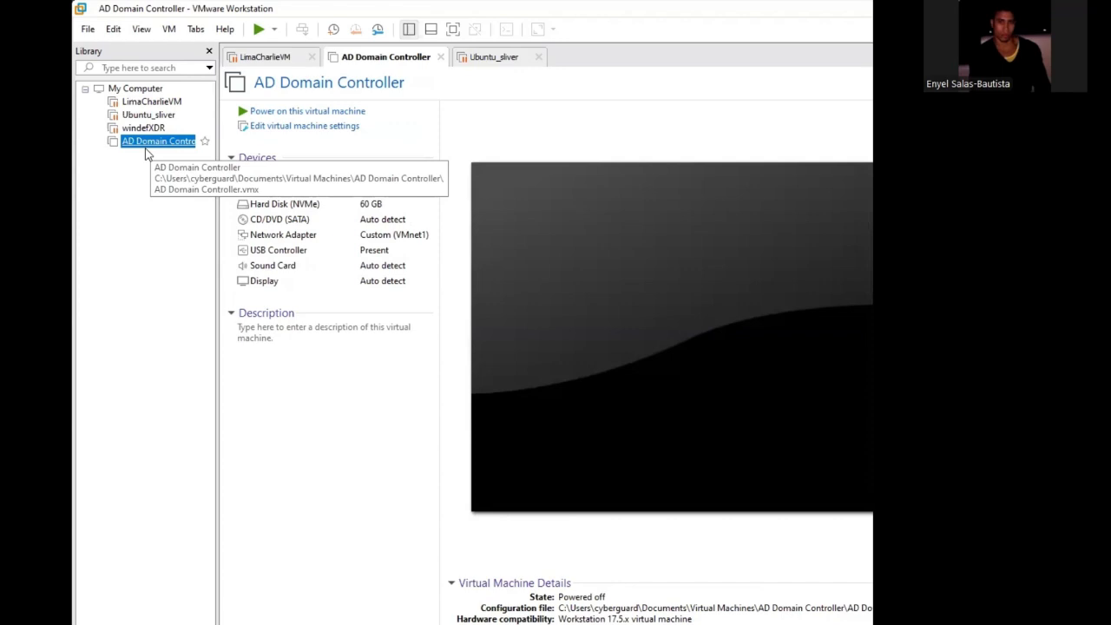
{"action": "right_click", "coordinate": [180, 143]}
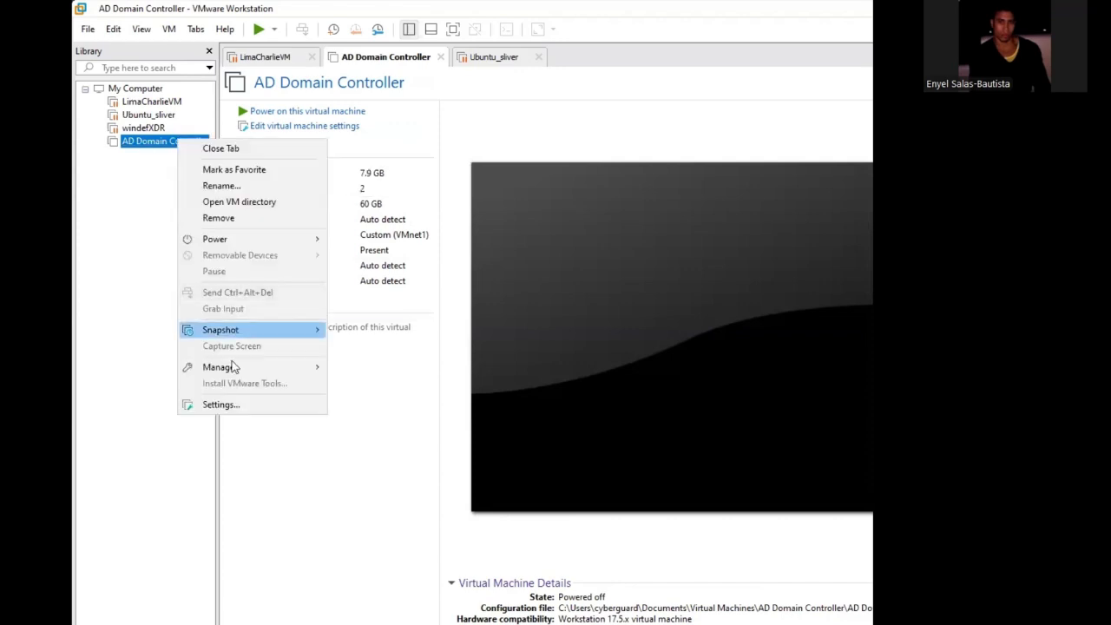
{"action": "left_click", "coordinate": [231, 408]}
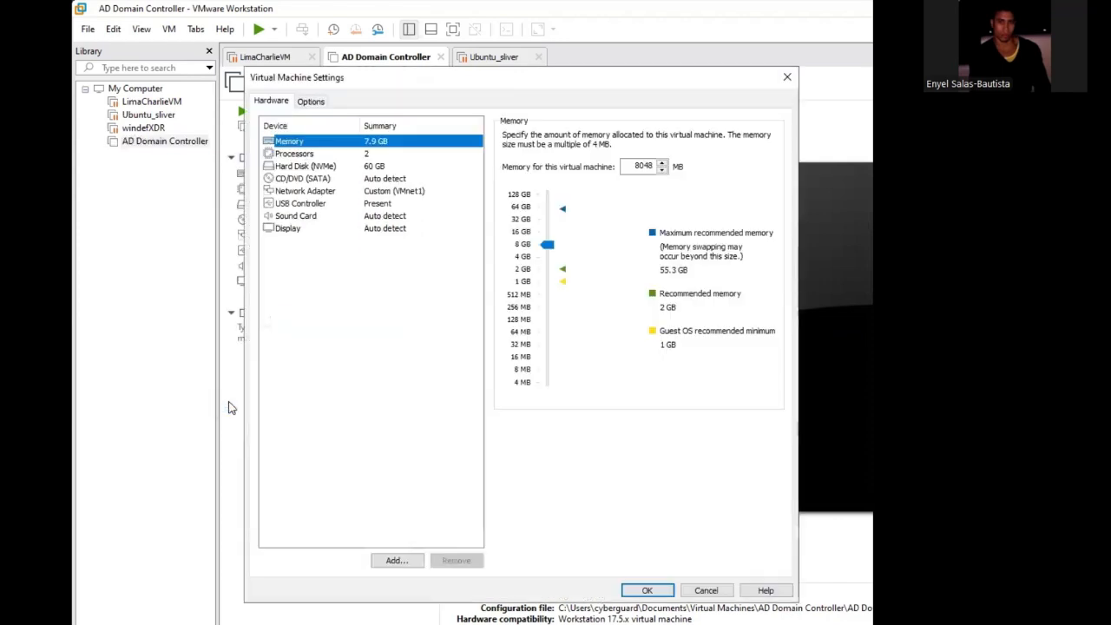
{"action": "left_click", "coordinate": [319, 178]}
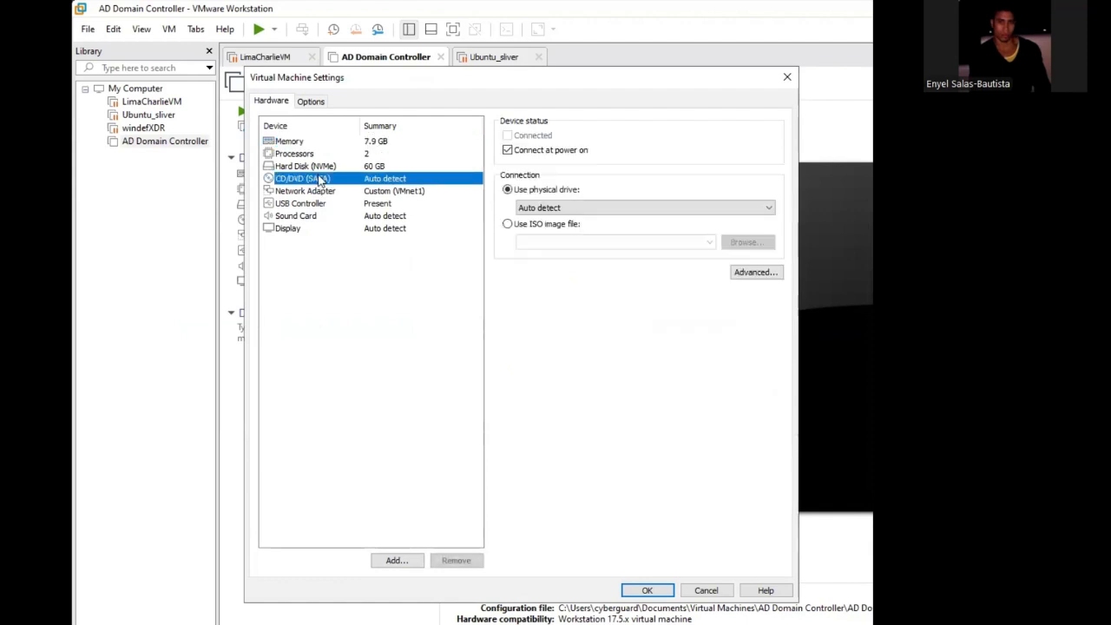
{"action": "left_click", "coordinate": [508, 224]}
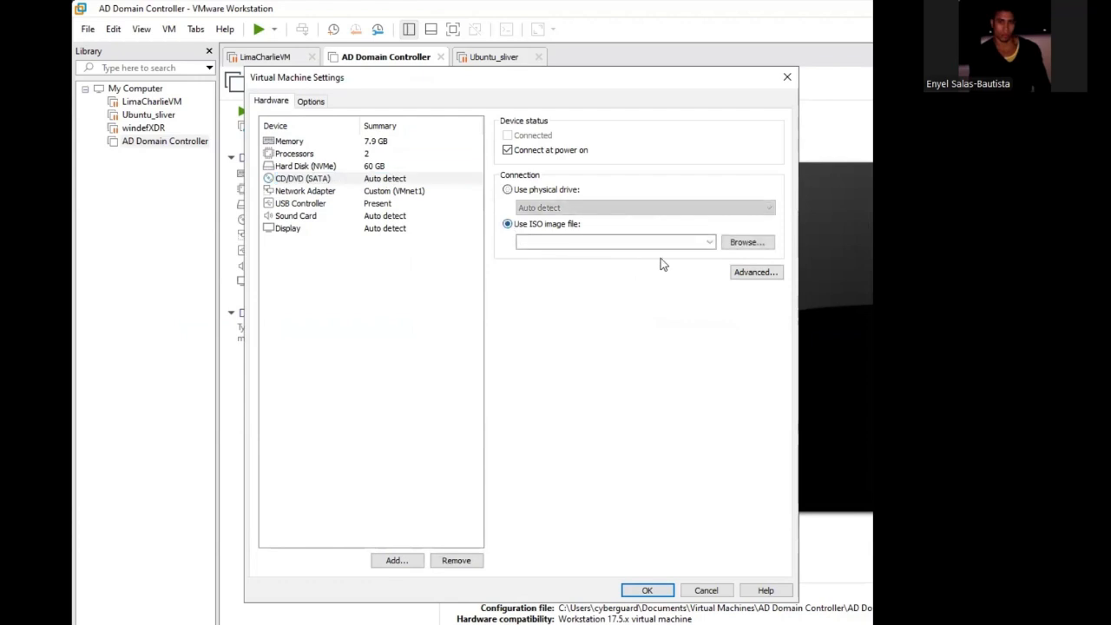
{"action": "left_click", "coordinate": [756, 272]}
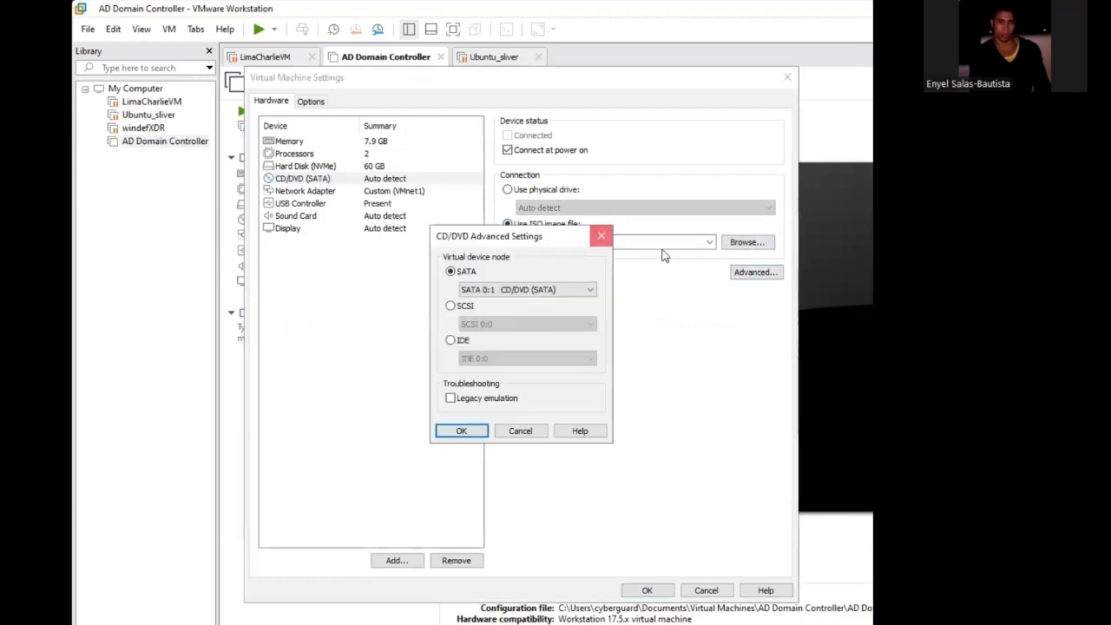
{"action": "left_click", "coordinate": [601, 235]}
- Attach the 17763.3650.221105-1748 Windows Server ISO from the Downloads folder to the CD/DVD drive and save the machine's settings
{"action": "left_click", "coordinate": [738, 242]}
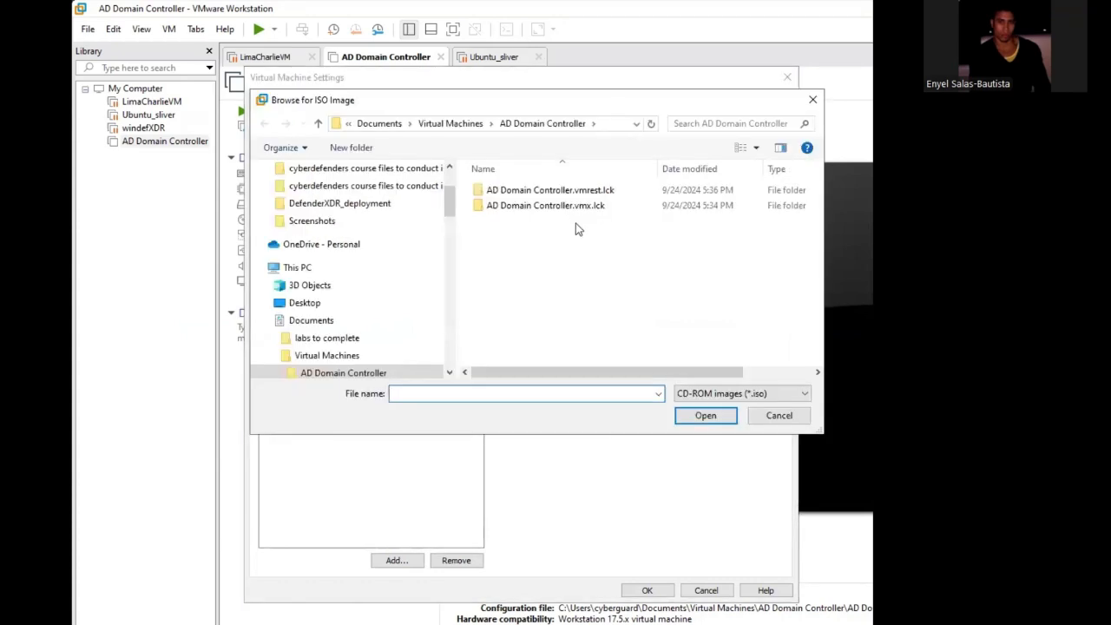
{"action": "left_click", "coordinate": [317, 322]}
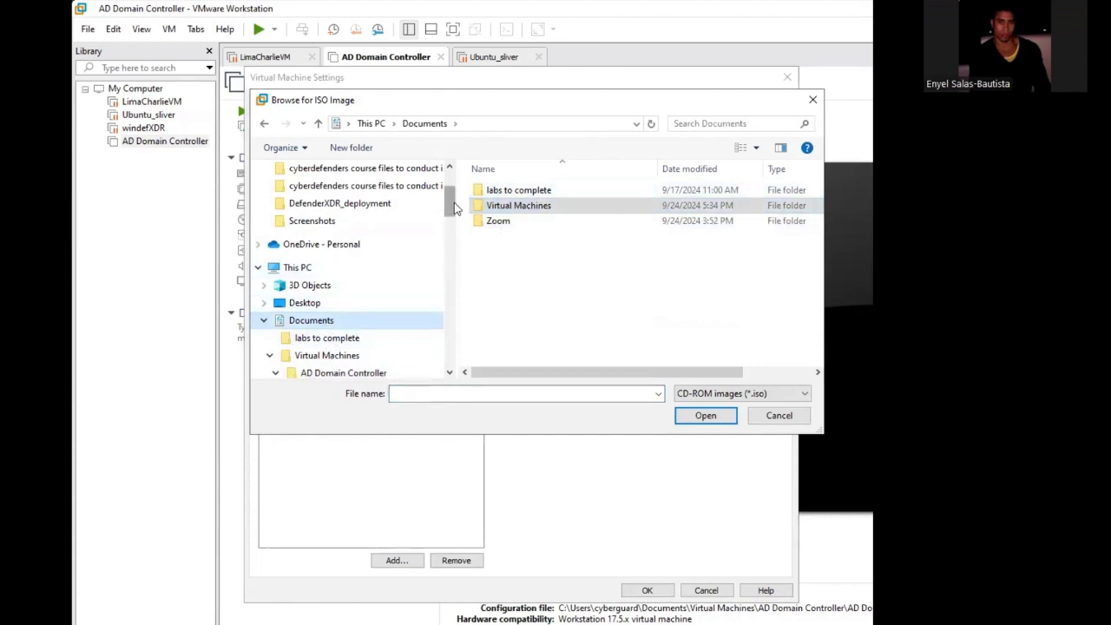
{"action": "left_click_drag", "start_coordinate": [453, 209], "coordinate": [457, 212]}
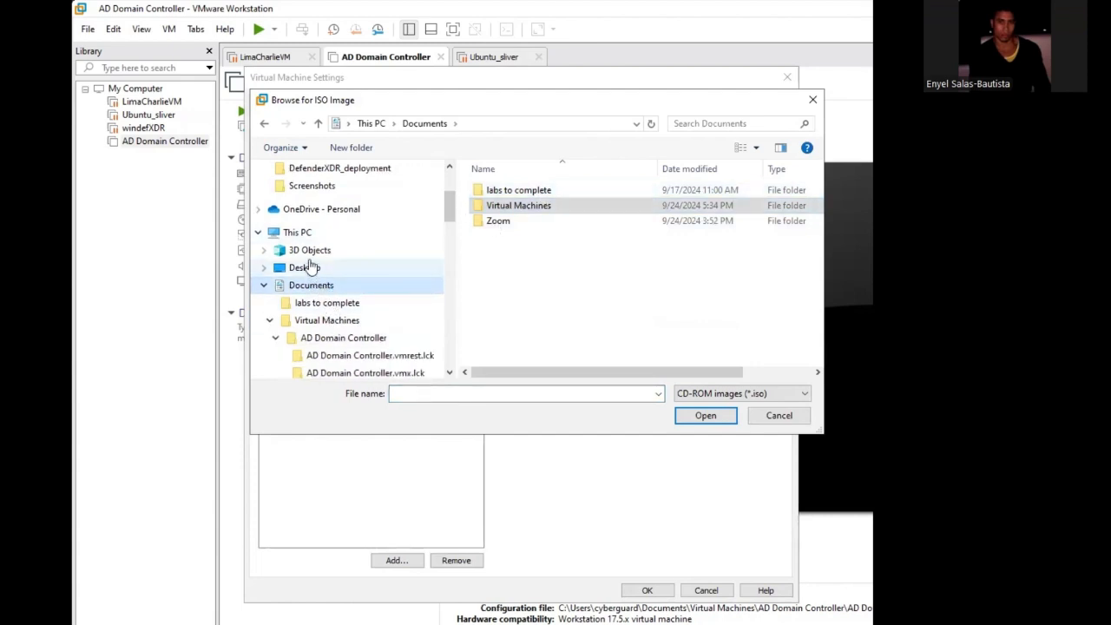
{"action": "left_click", "coordinate": [337, 236]}
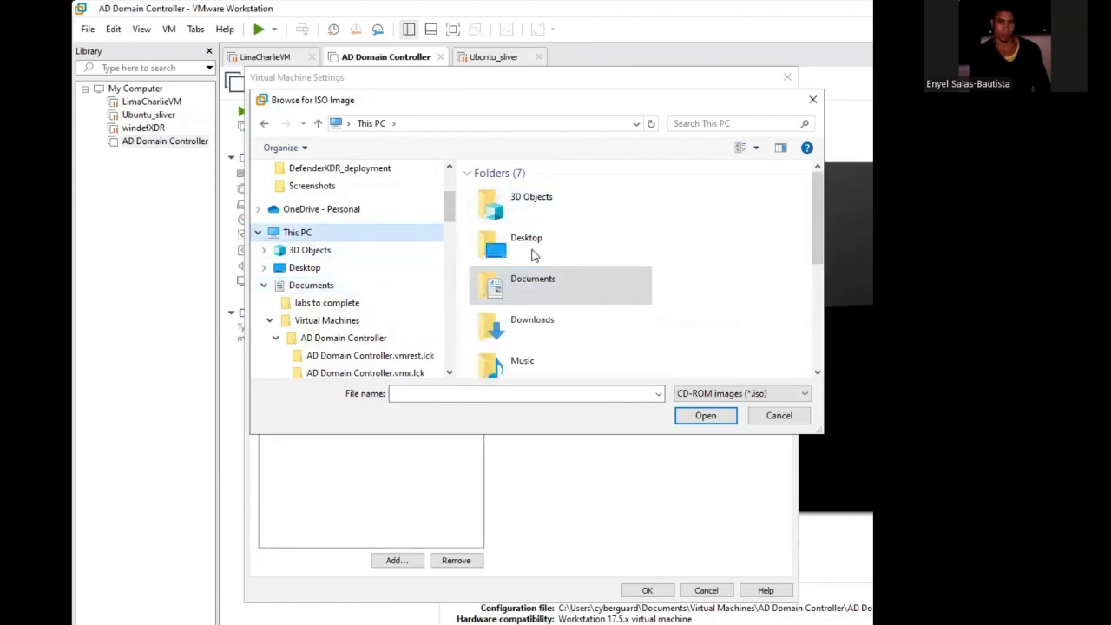
{"action": "left_click", "coordinate": [538, 324]}
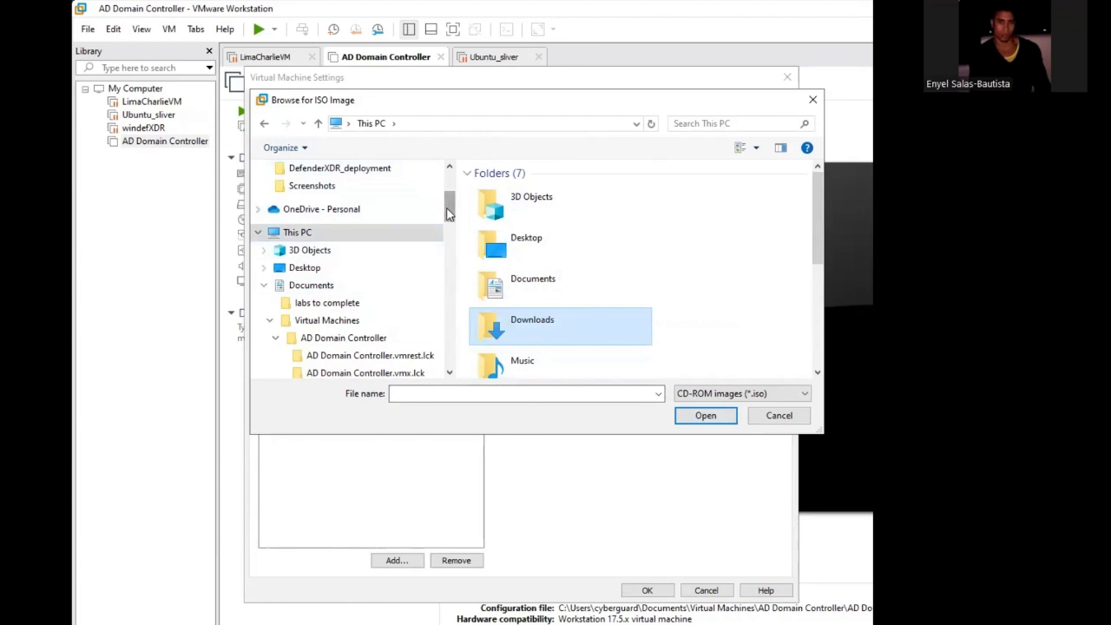
{"action": "scroll", "coordinate": [300, 211], "scroll_direction": "up", "scroll_amount": 2}
{"action": "left_click", "coordinate": [310, 184]}
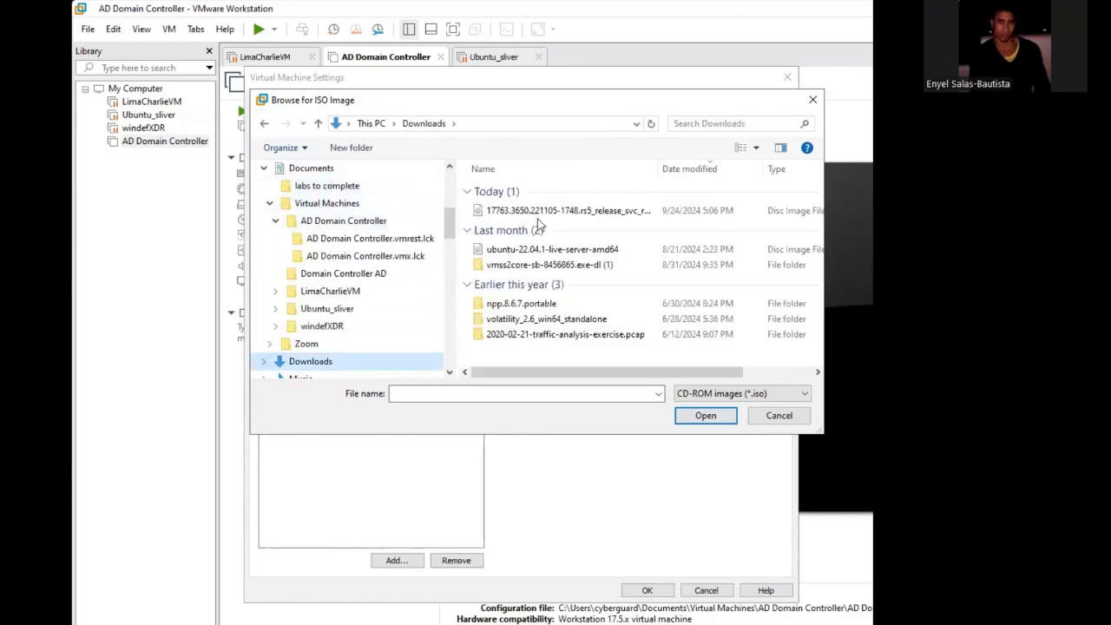
{"action": "left_click", "coordinate": [568, 210]}
{"action": "left_click", "coordinate": [705, 415]}
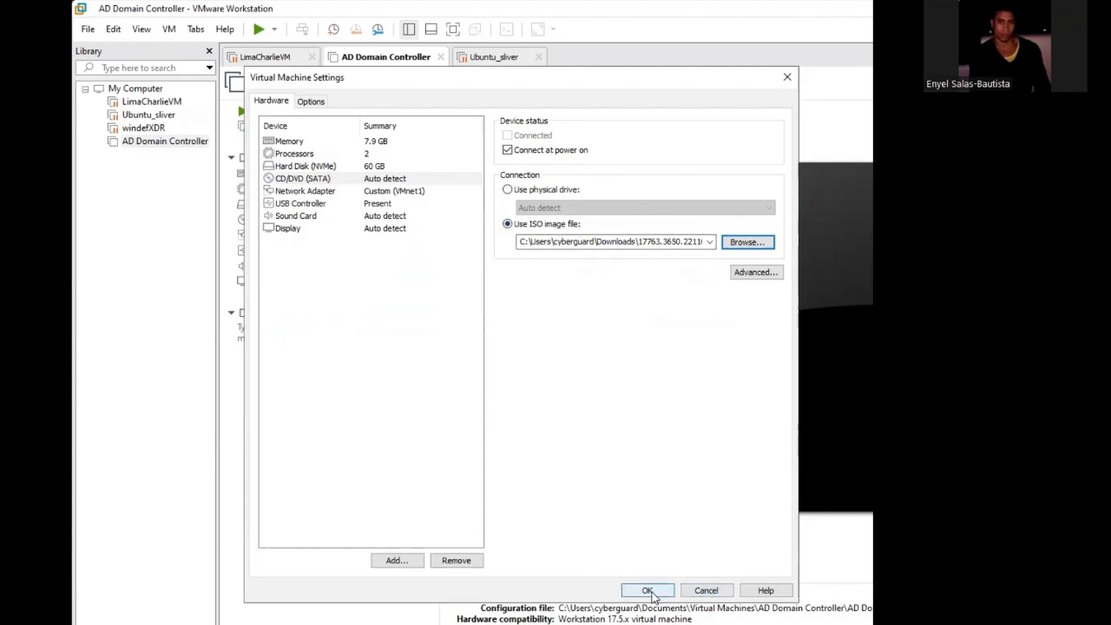
{"action": "left_click", "coordinate": [647, 591]}
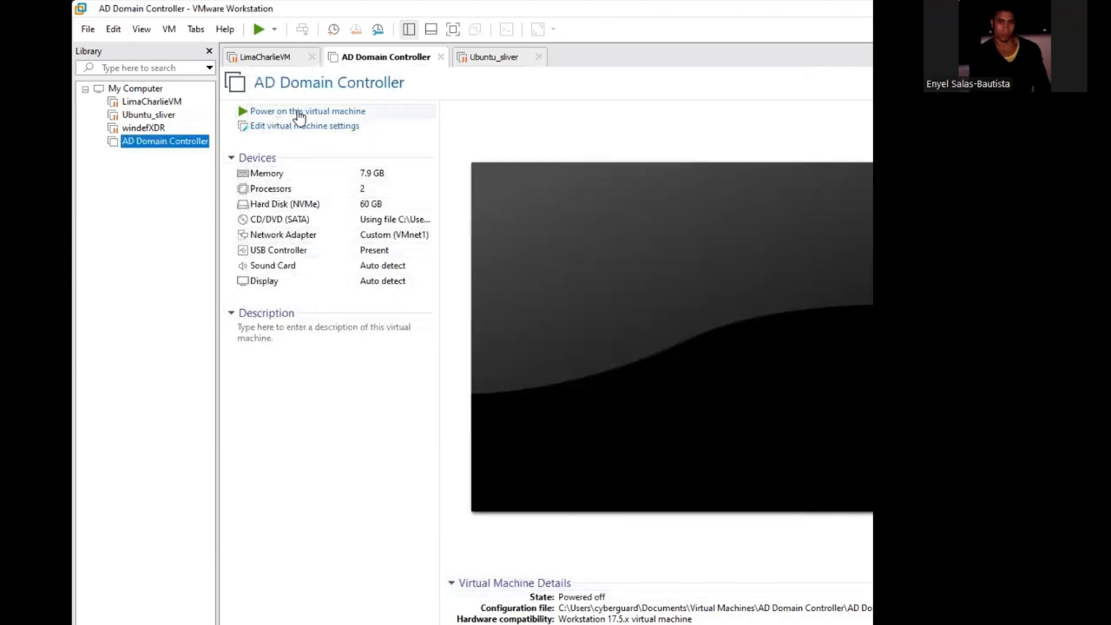
- Power on AD Domain Controller and start the Windows Server 2019 installation with English (United States) language and US keyboard
{"action": "left_click", "coordinate": [306, 113]}
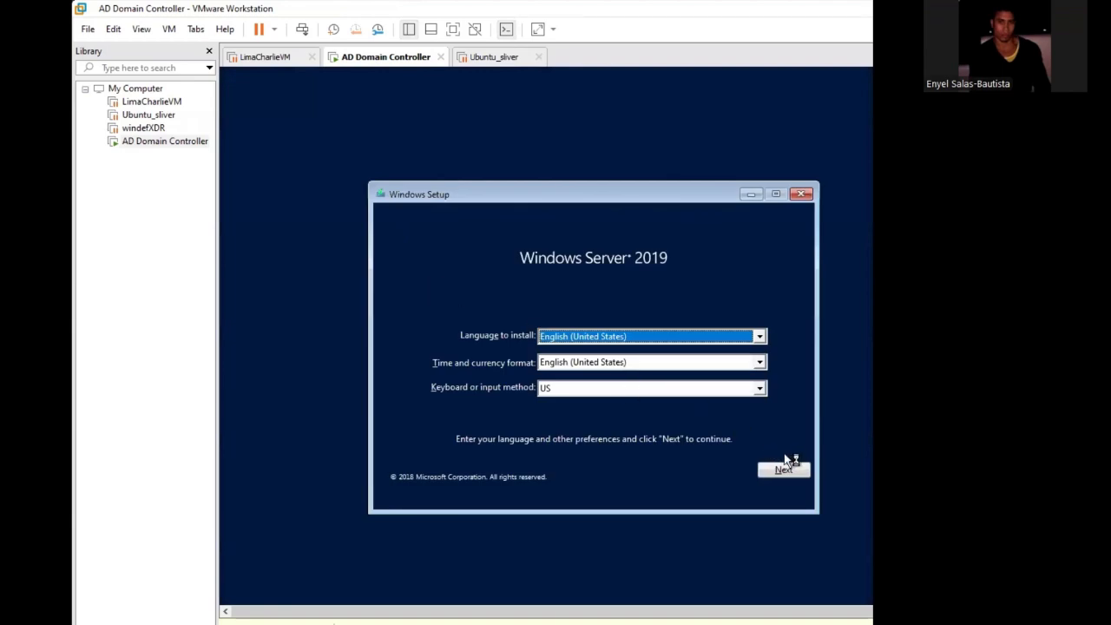
{"action": "left_click", "coordinate": [787, 470]}
{"action": "left_click", "coordinate": [606, 355]}
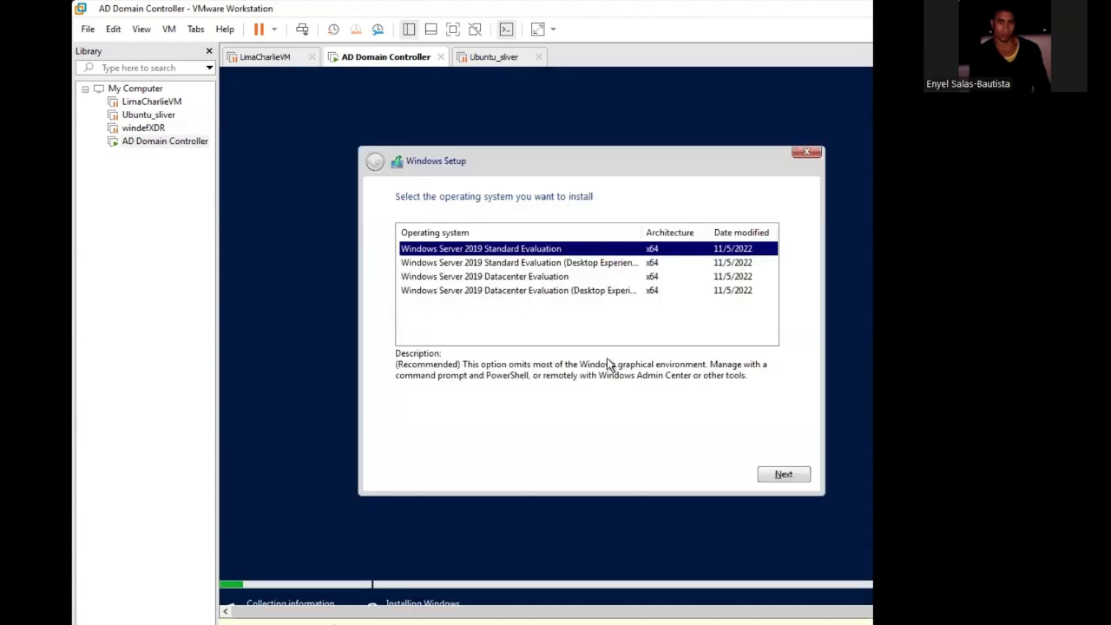
- Choose Windows Server 2019 Standard Evaluation (Desktop Experience) as the operating system and accept the license terms
{"action": "left_click", "coordinate": [526, 264]}
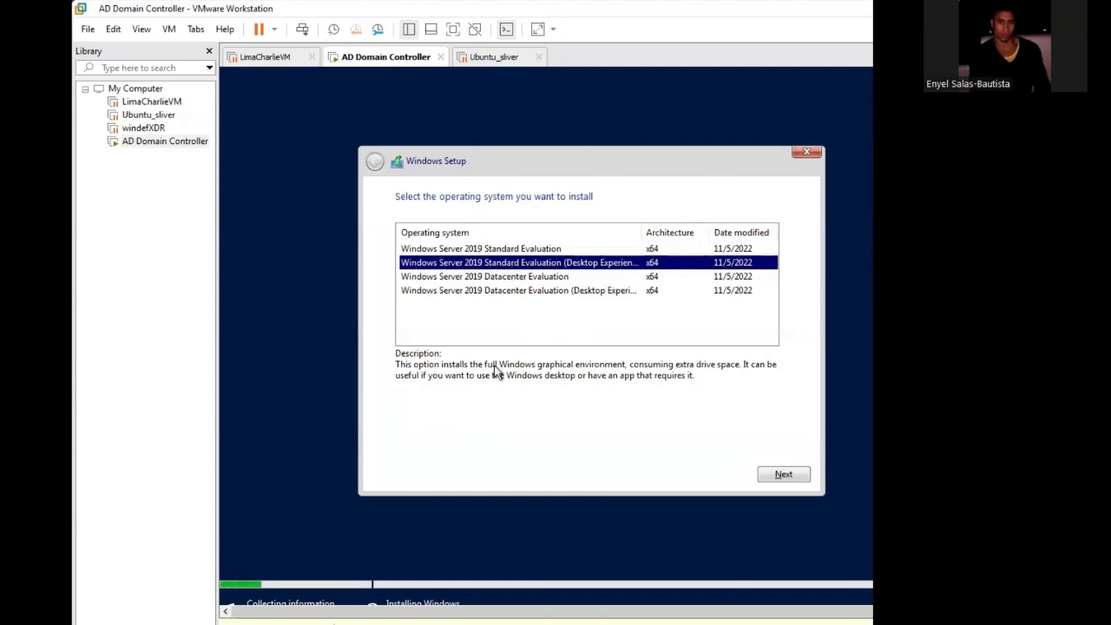
{"action": "left_click", "coordinate": [782, 474]}
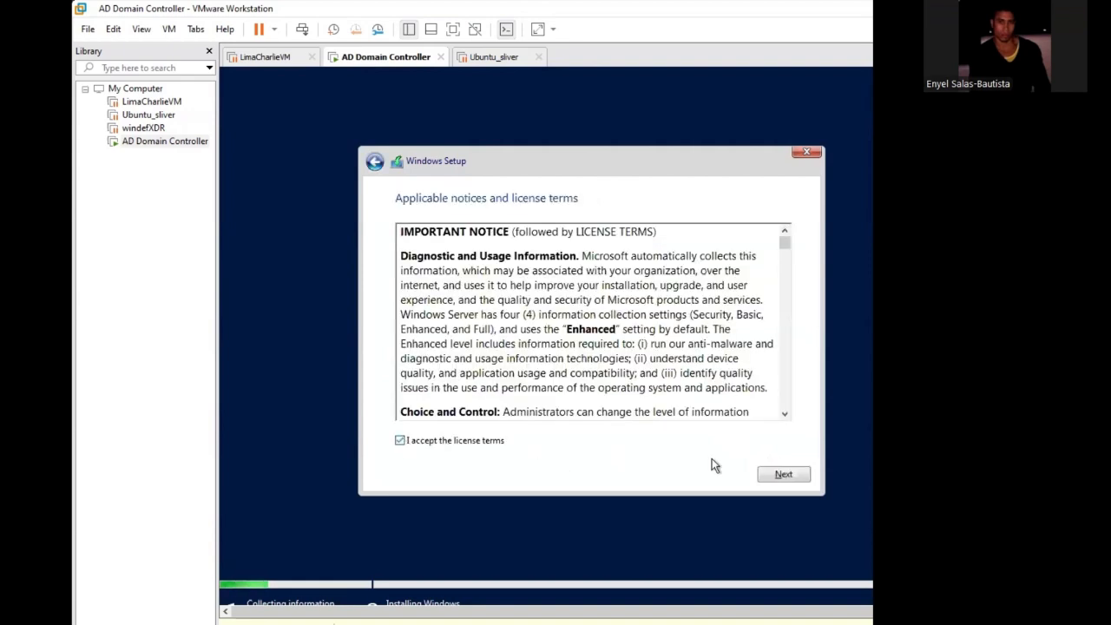
{"action": "left_click", "coordinate": [784, 474]}
- Choose the installation type and start installing Windows on the unallocated space of Drive 0
{"action": "left_click", "coordinate": [487, 328]}
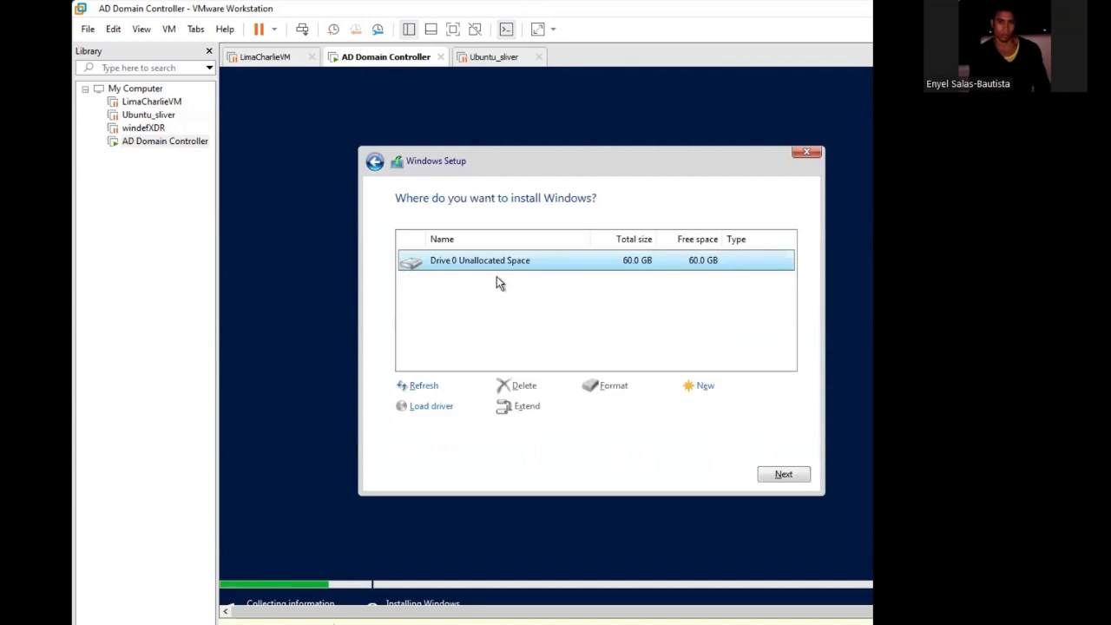
{"action": "left_click", "coordinate": [783, 475]}
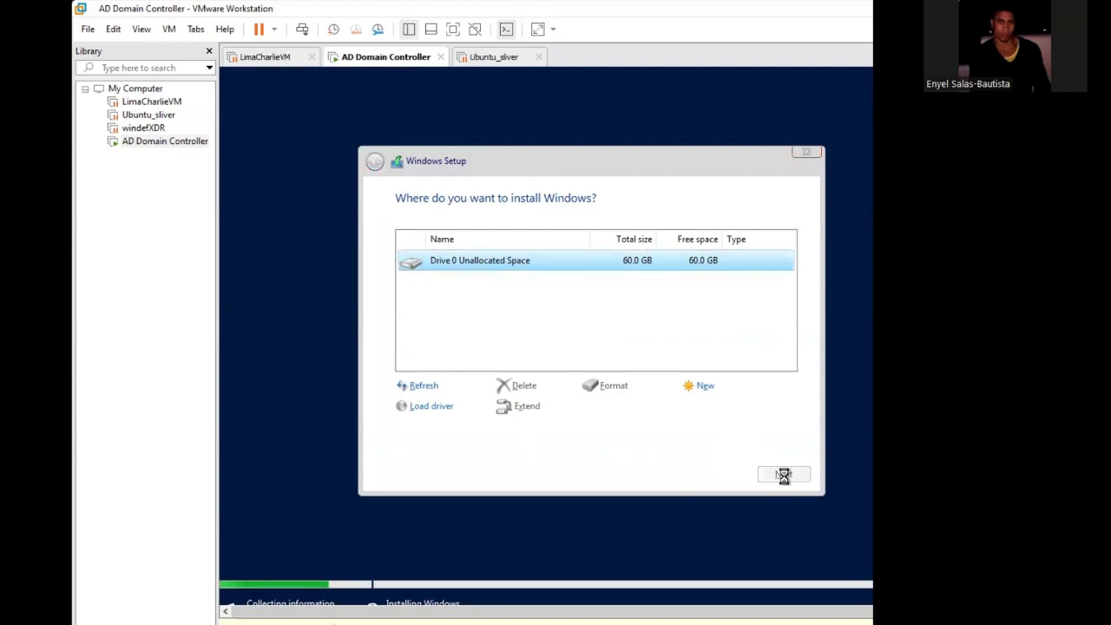